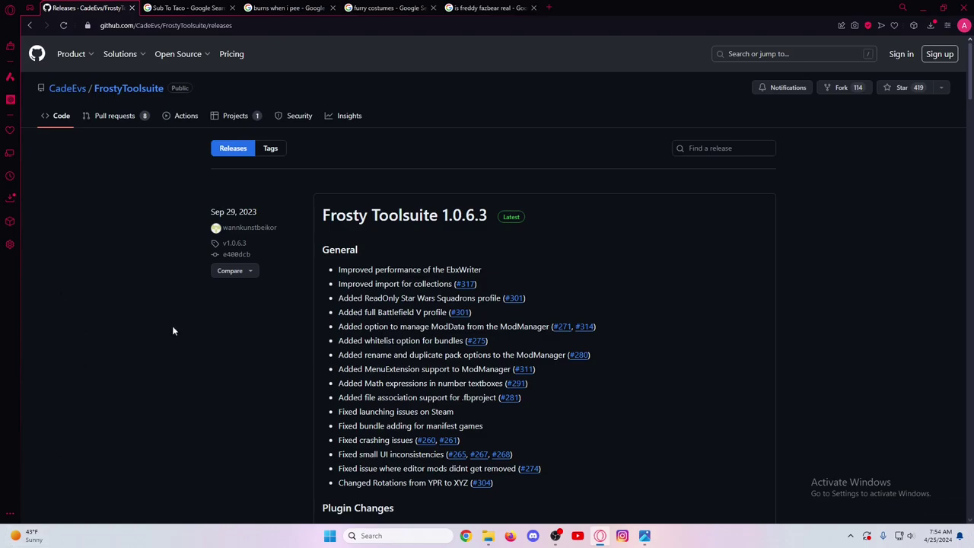
Download FrostyEditor.zip from the Frosty Toolsuite 1.0.6.3 release assets and open the finished download.
{"action": "scroll", "coordinate": [298, 233], "scroll_direction": "down", "scroll_amount": 2}
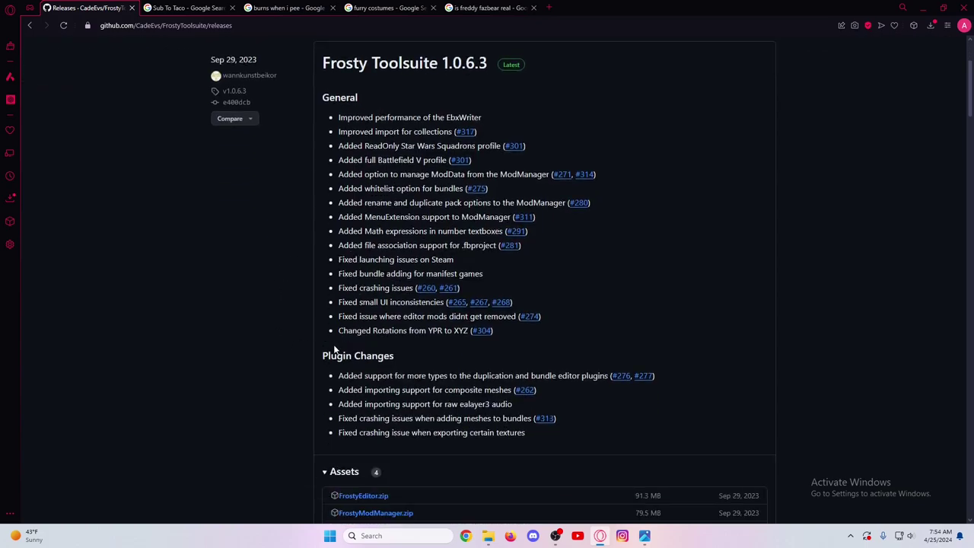
{"action": "scroll", "coordinate": [445, 328], "scroll_direction": "down", "scroll_amount": 3}
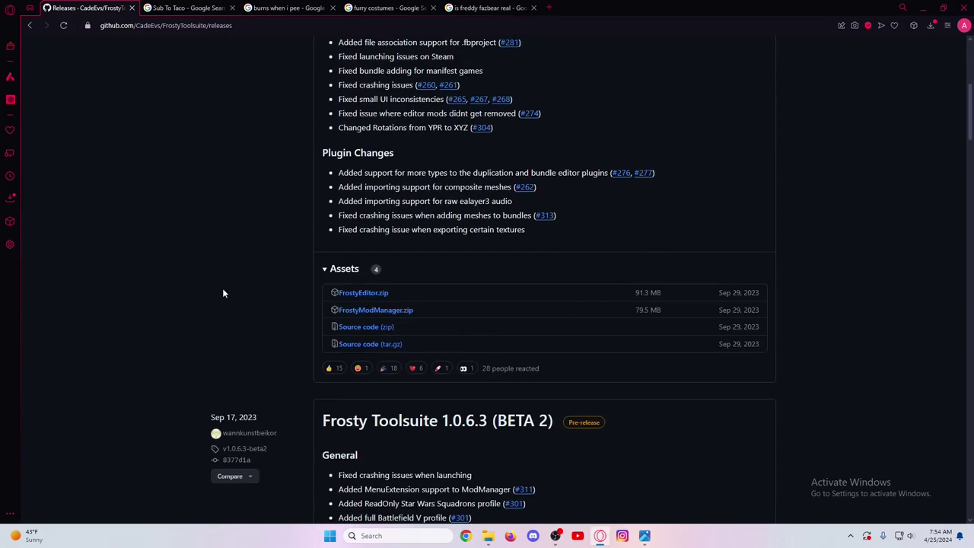
{"action": "scroll", "coordinate": [250, 256], "scroll_direction": "up", "scroll_amount": 5}
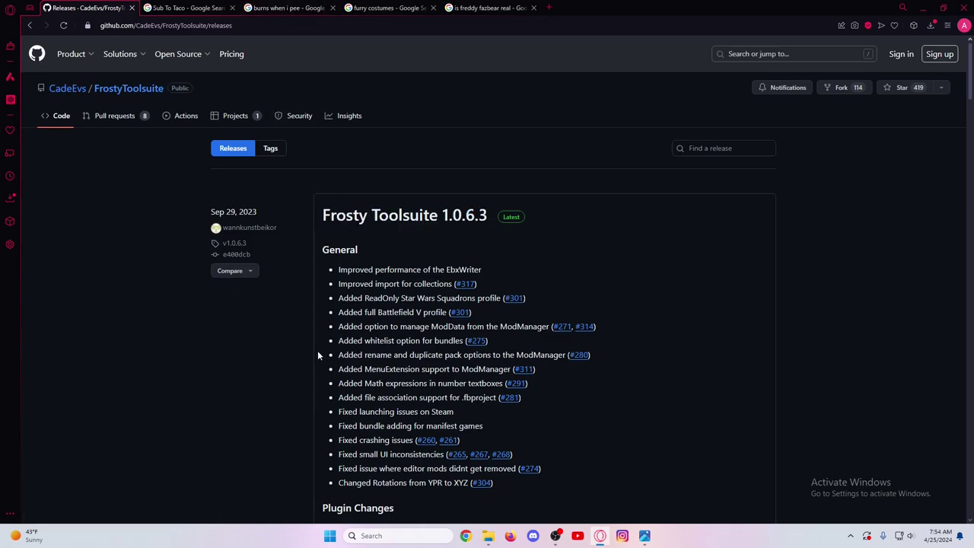
{"action": "scroll", "coordinate": [293, 390], "scroll_direction": "down", "scroll_amount": 2}
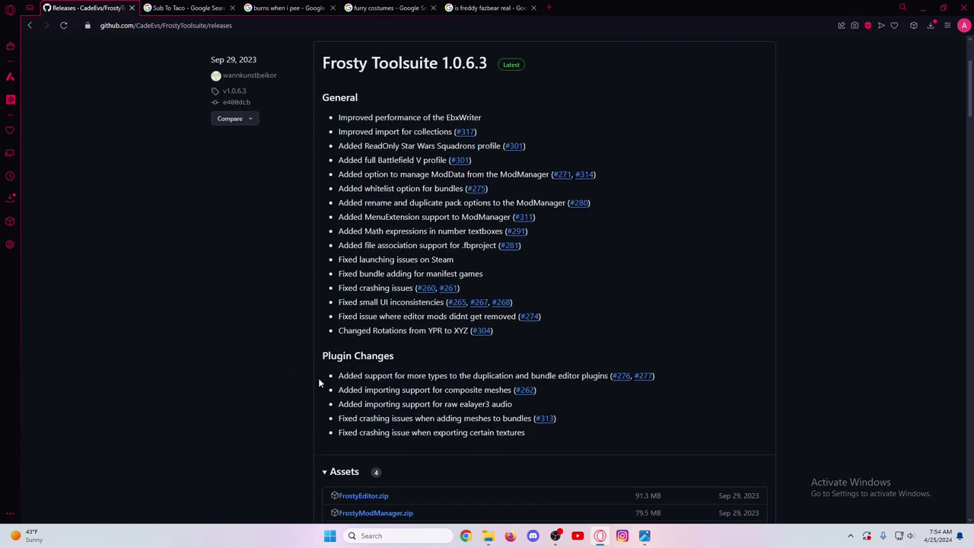
{"action": "scroll", "coordinate": [298, 256], "scroll_direction": "down", "scroll_amount": 3}
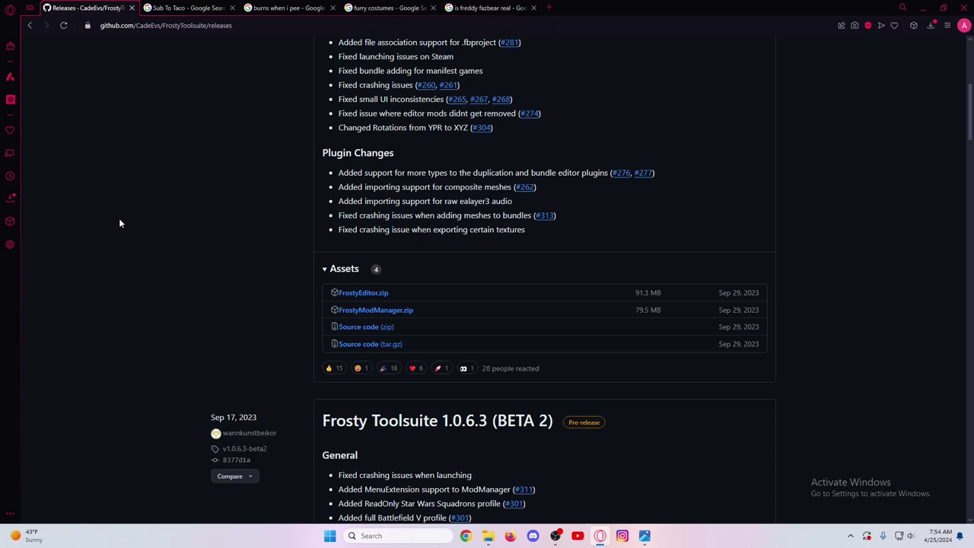
{"action": "scroll", "coordinate": [120, 223], "scroll_direction": "up", "scroll_amount": 5}
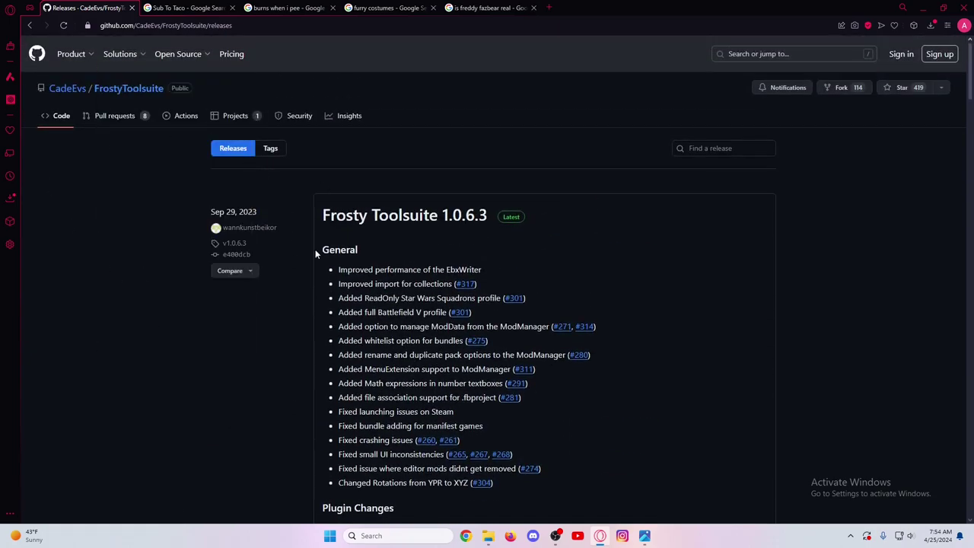
{"action": "scroll", "coordinate": [550, 262], "scroll_direction": "down", "scroll_amount": 4}
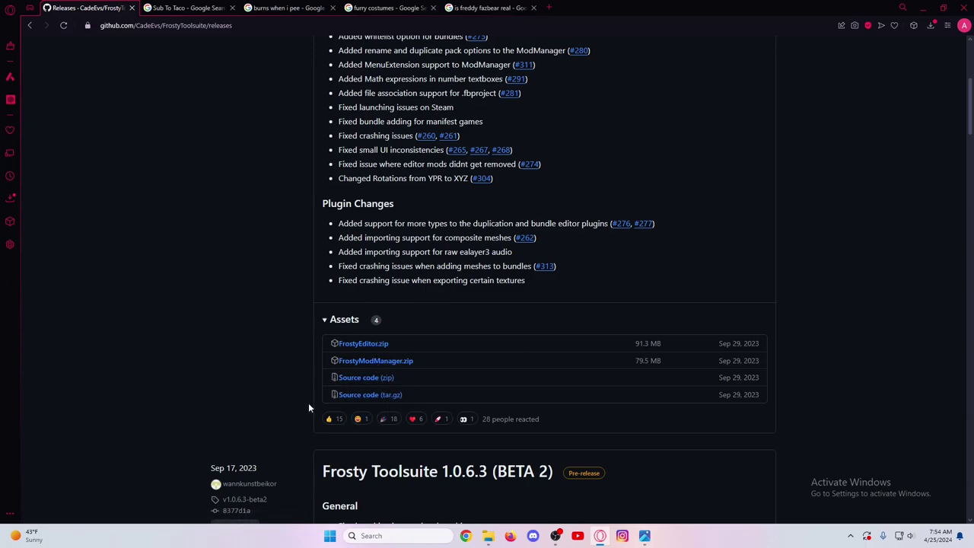
{"action": "scroll", "coordinate": [252, 302], "scroll_direction": "down", "scroll_amount": 2}
{"action": "scroll", "coordinate": [226, 287], "scroll_direction": "up", "scroll_amount": 6}
{"action": "scroll", "coordinate": [238, 320], "scroll_direction": "down", "scroll_amount": 5}
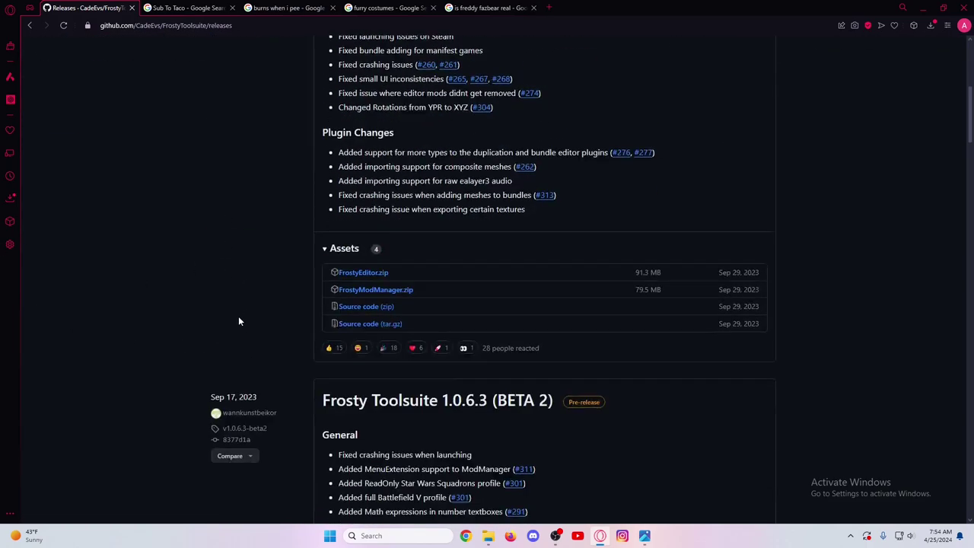
{"action": "scroll", "coordinate": [238, 320], "scroll_direction": "down", "scroll_amount": 7}
{"action": "scroll", "coordinate": [238, 309], "scroll_direction": "up", "scroll_amount": 15}
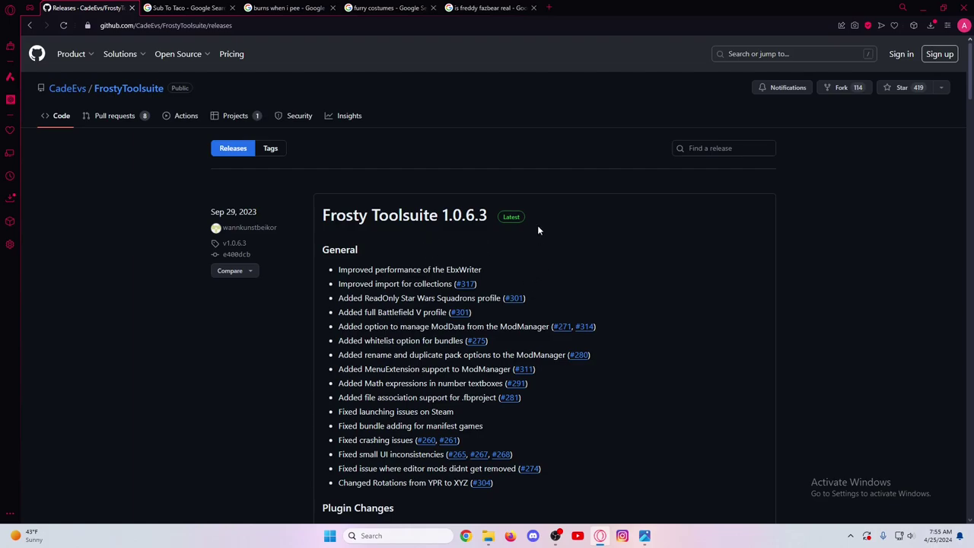
{"action": "scroll", "coordinate": [456, 328], "scroll_direction": "down", "scroll_amount": 5}
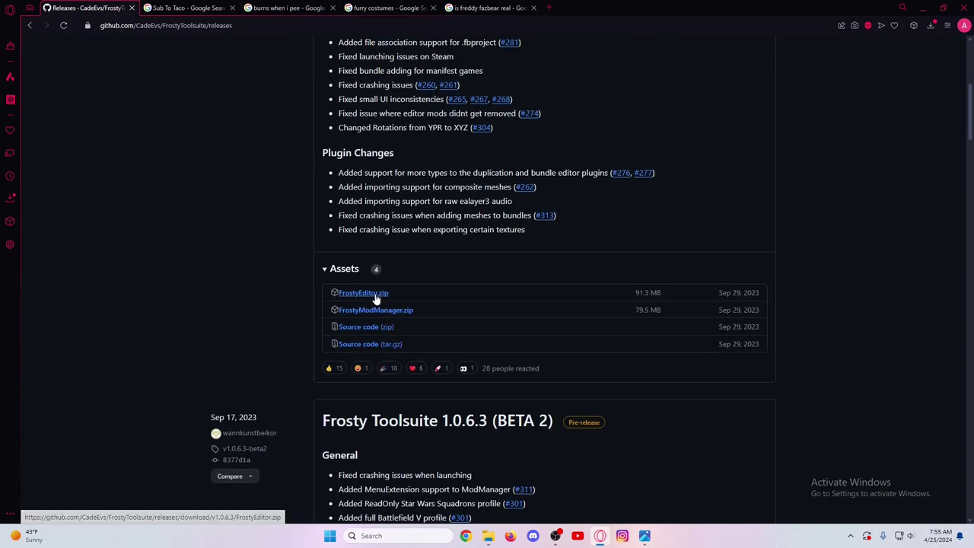
{"action": "left_click", "coordinate": [372, 293]}
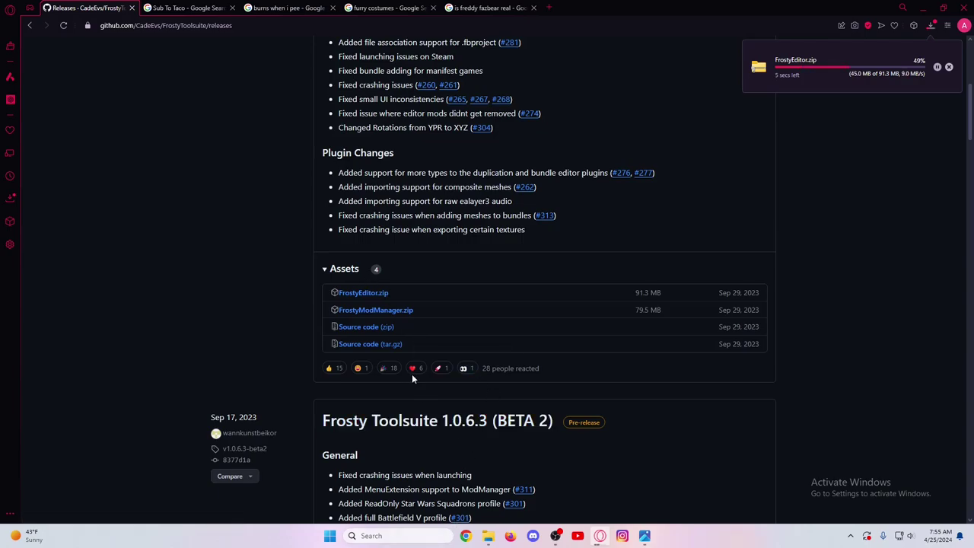
{"action": "mouse_move", "coordinate": [487, 535]}
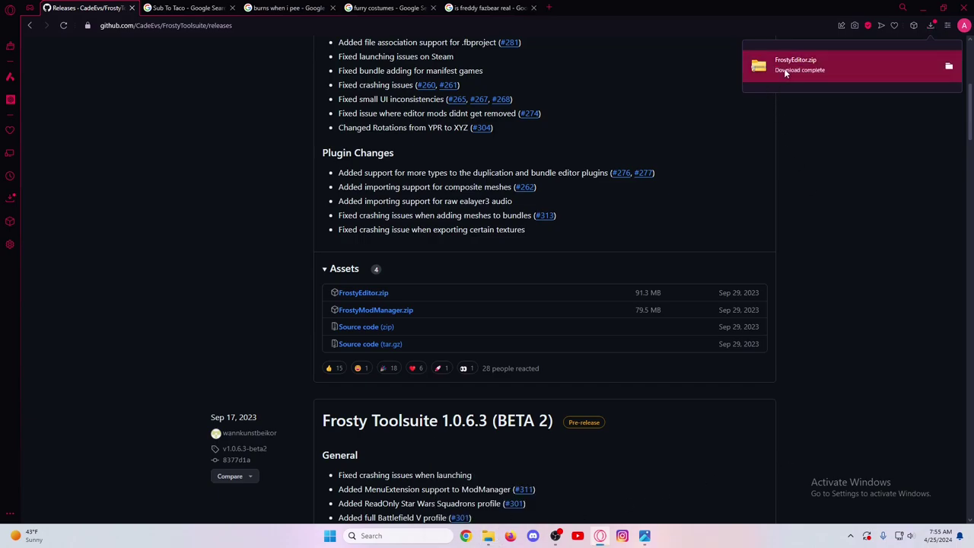
{"action": "left_click", "coordinate": [782, 70]}
{"action": "key", "text": "alt+Up"}
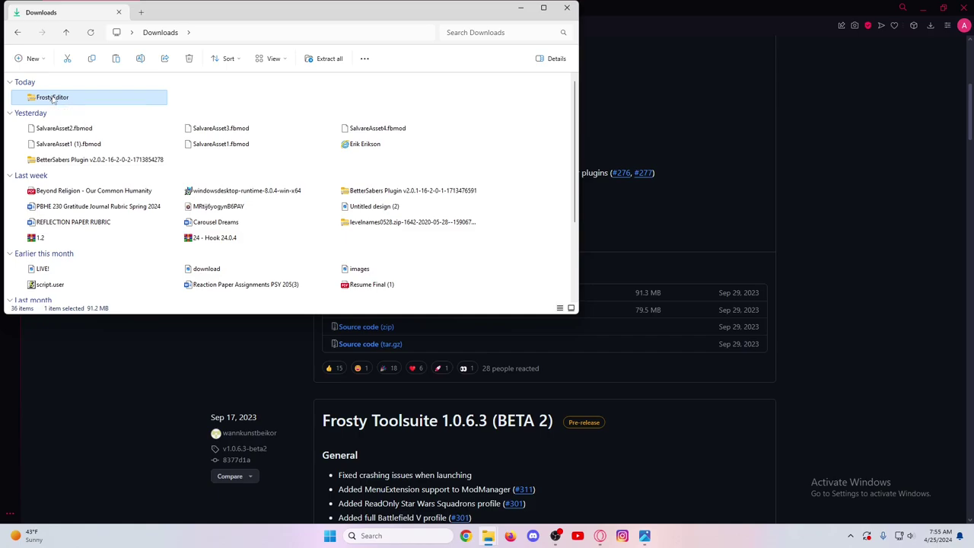
{"action": "right_click", "coordinate": [52, 98]}
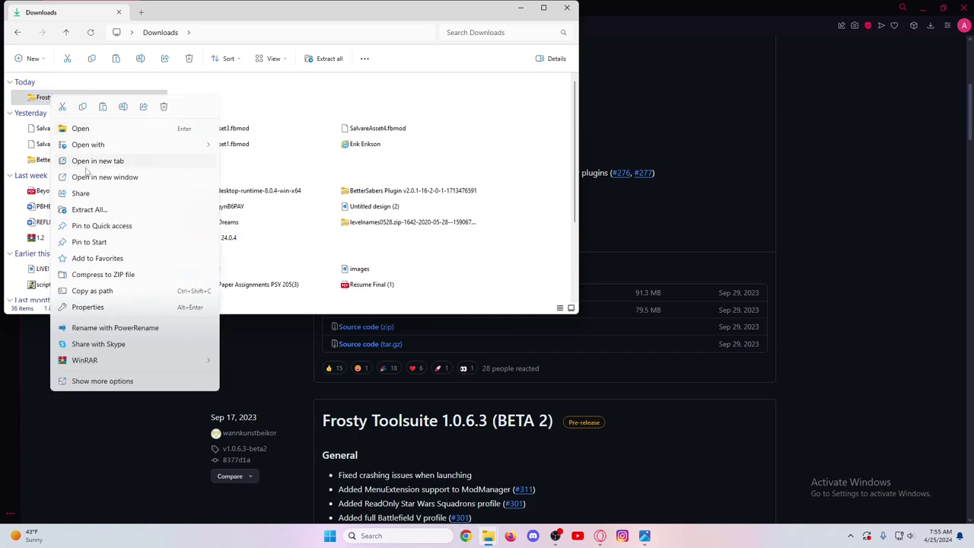
{"action": "left_click", "coordinate": [87, 210]}
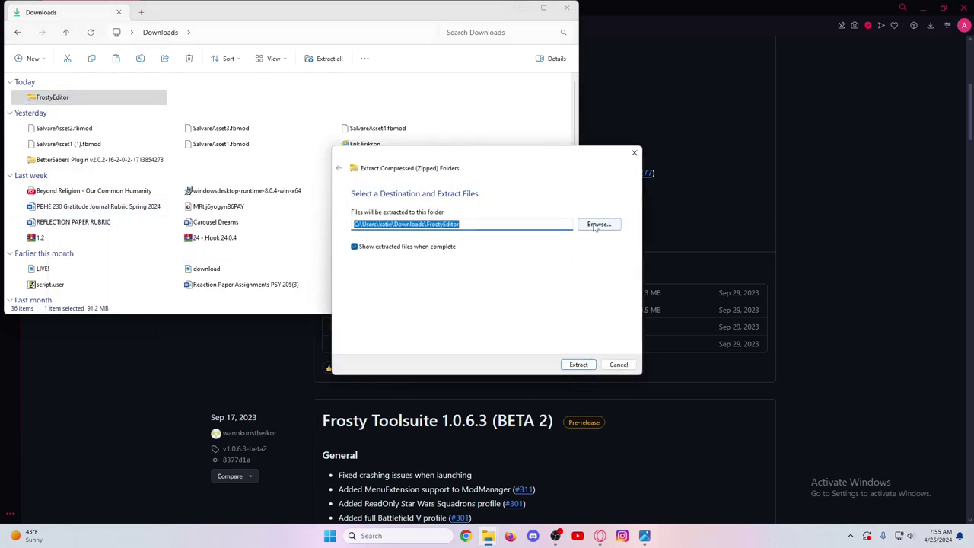
{"action": "left_click", "coordinate": [598, 224]}
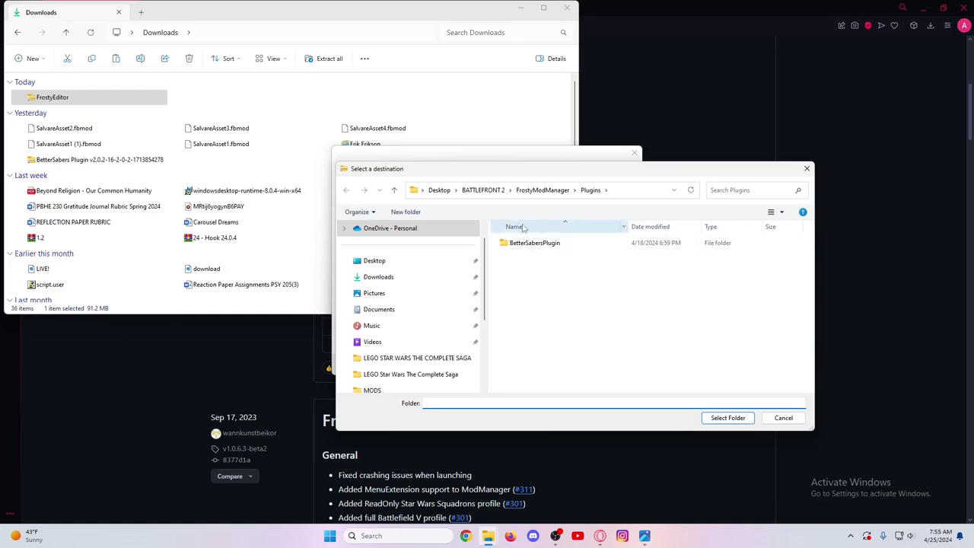
{"action": "left_click", "coordinate": [483, 190]}
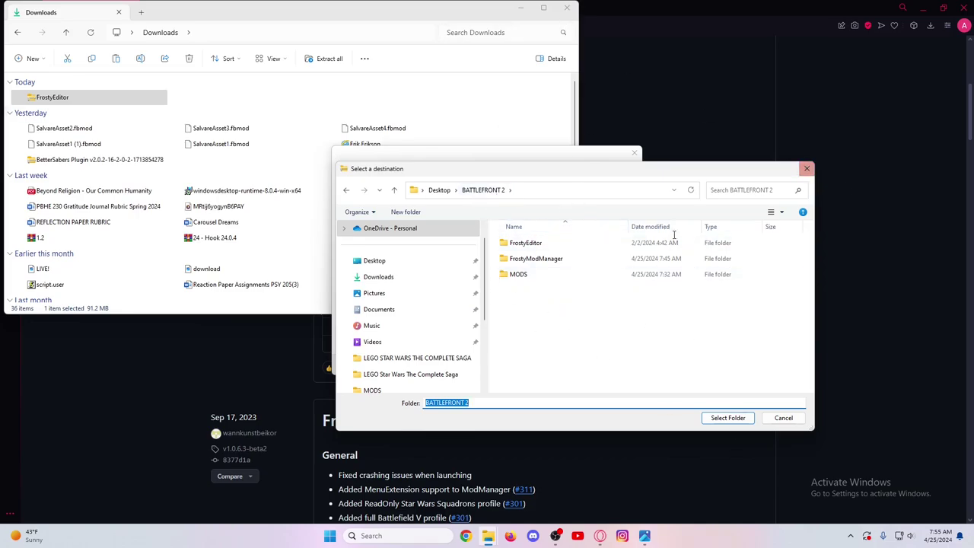
{"action": "left_click", "coordinate": [583, 243]}
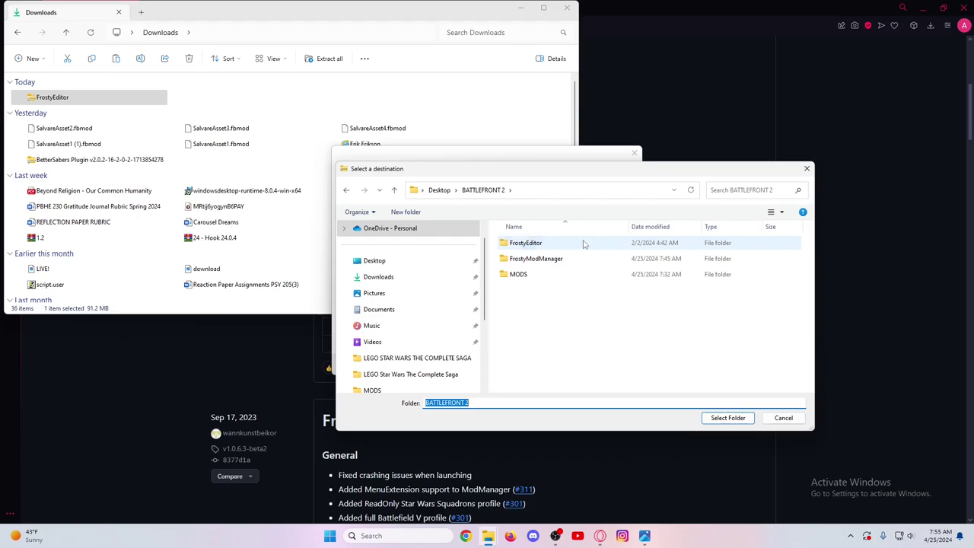
{"action": "left_click", "coordinate": [807, 168]}
{"action": "left_click", "coordinate": [634, 153]}
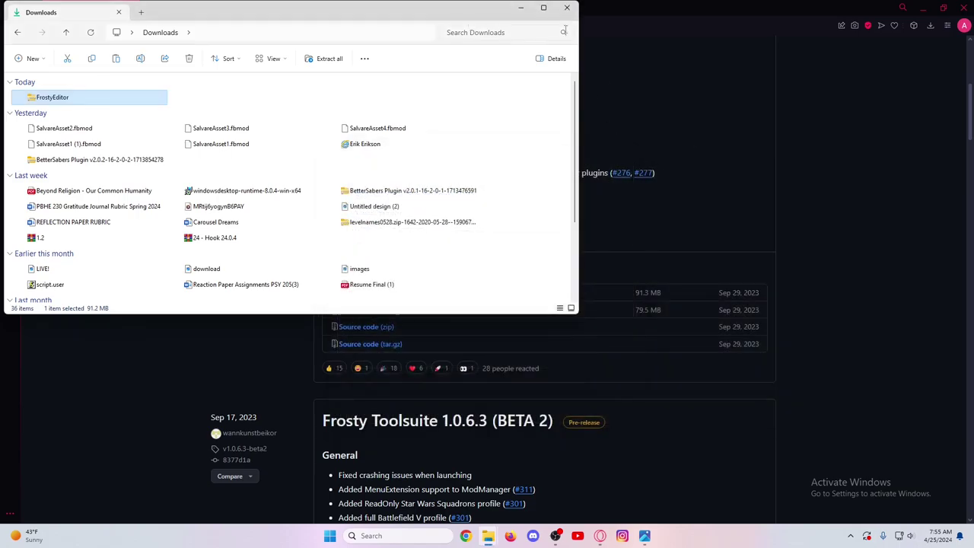
Close the Downloads and browser windows and open the BATTLEFRONT 2 > FrostyEditor folder from the desktop.
{"action": "left_click", "coordinate": [567, 8]}
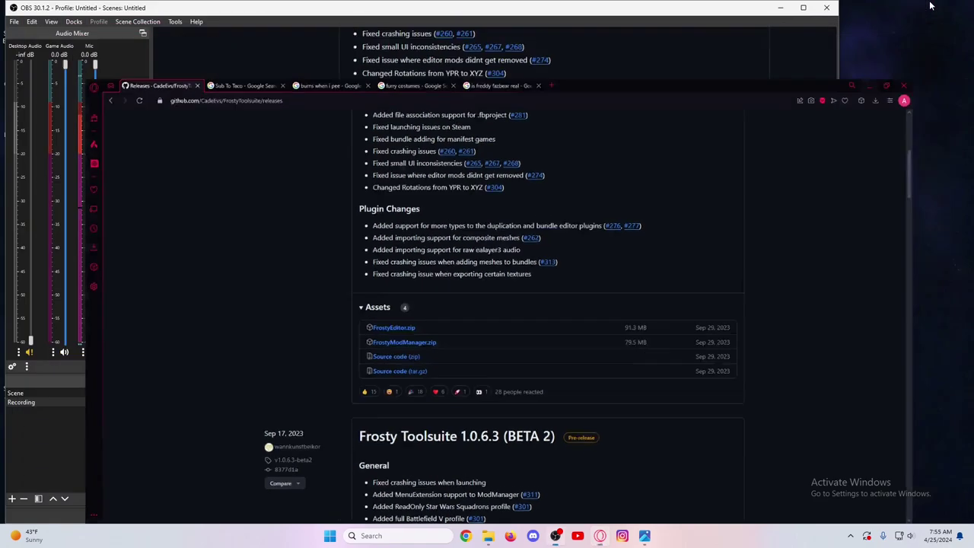
{"action": "left_click", "coordinate": [922, 7]}
{"action": "left_click", "coordinate": [783, 8]}
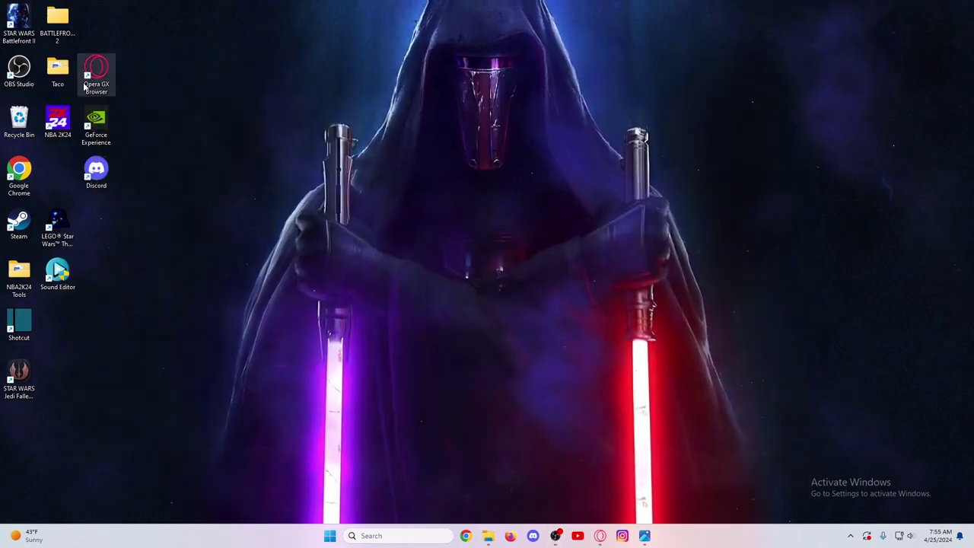
{"action": "double_click", "coordinate": [59, 34]}
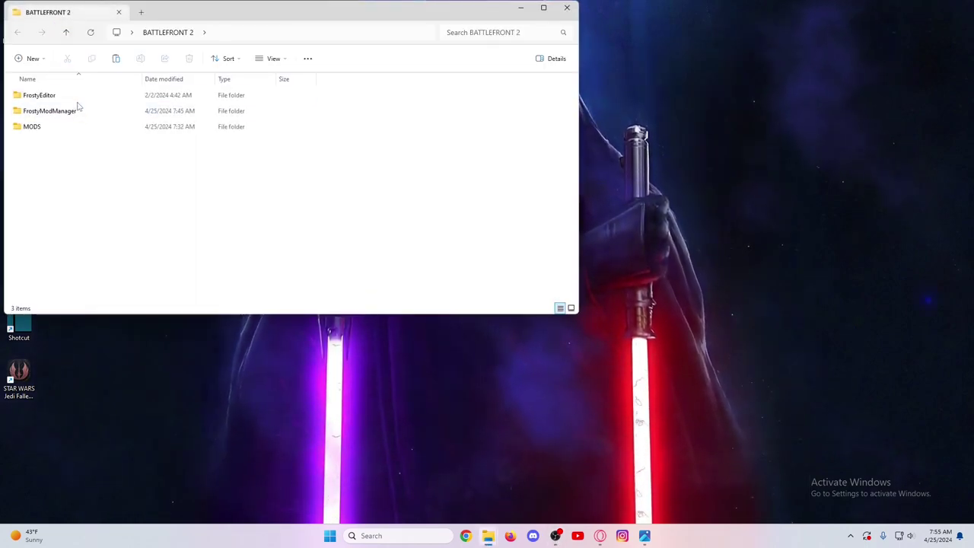
{"action": "double_click", "coordinate": [74, 98]}
{"action": "scroll", "coordinate": [41, 228], "scroll_direction": "down", "scroll_amount": 1}
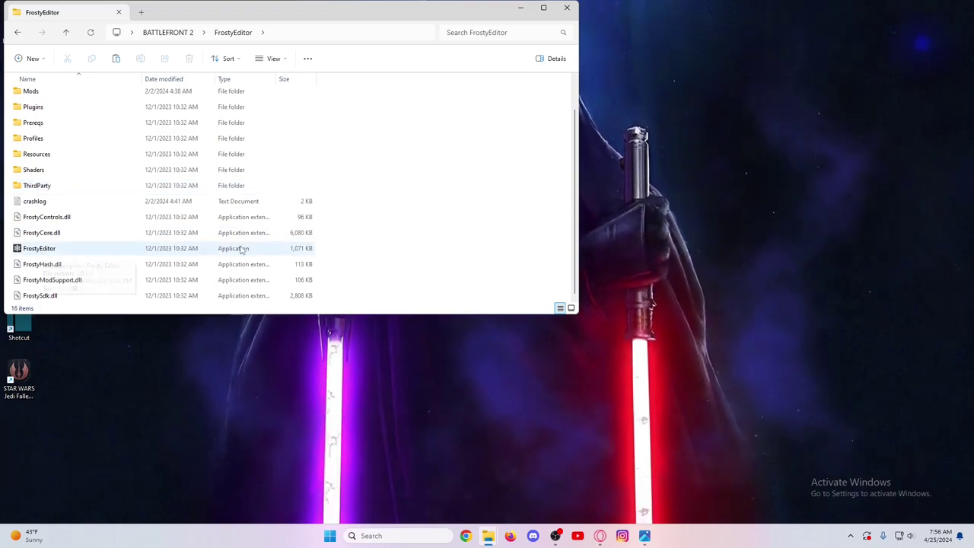
Browse the plugin DLLs in the Plugins folder, then go back to the FrostyEditor folder.
{"action": "double_click", "coordinate": [34, 106]}
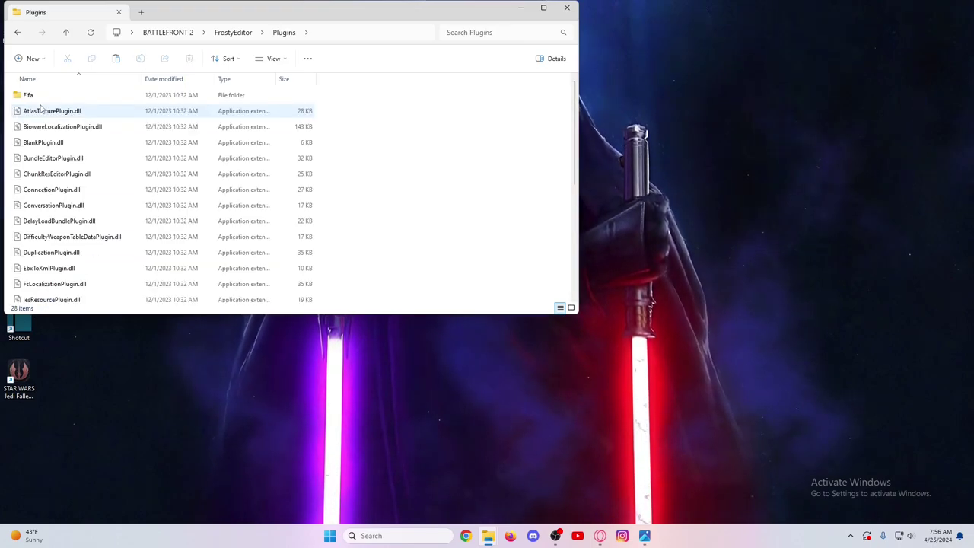
{"action": "scroll", "coordinate": [104, 246], "scroll_direction": "down", "scroll_amount": 3}
{"action": "scroll", "coordinate": [105, 246], "scroll_direction": "down", "scroll_amount": 3}
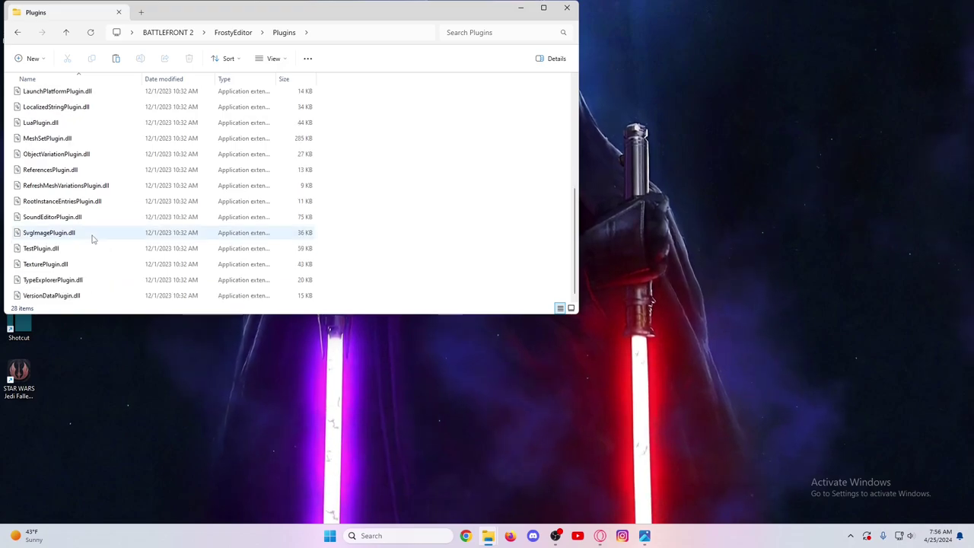
{"action": "scroll", "coordinate": [102, 213], "scroll_direction": "up", "scroll_amount": 5}
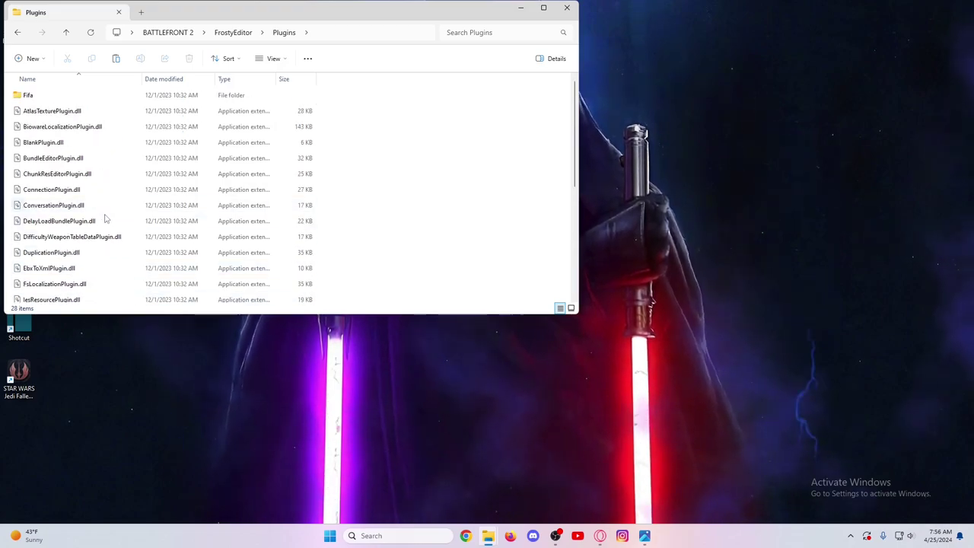
{"action": "scroll", "coordinate": [102, 213], "scroll_direction": "down", "scroll_amount": 2}
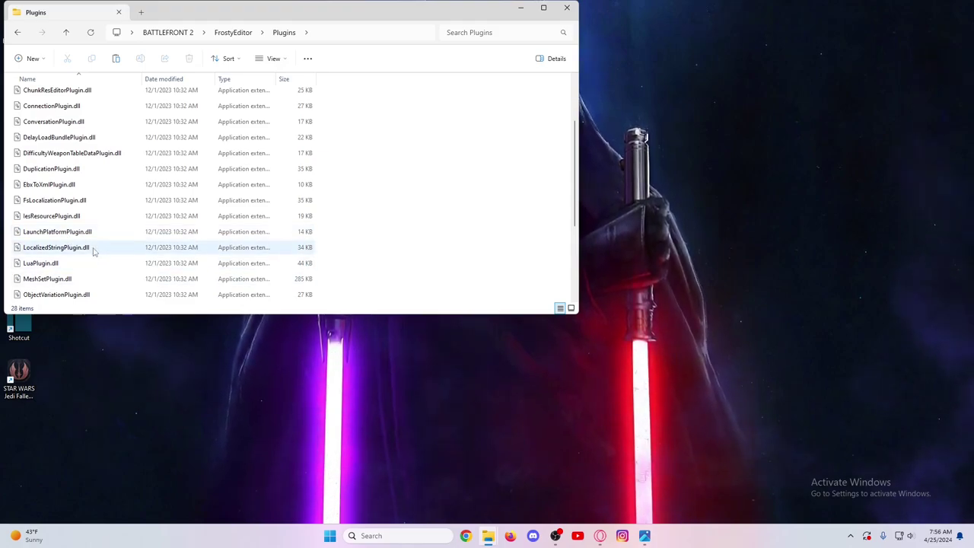
{"action": "scroll", "coordinate": [94, 251], "scroll_direction": "up", "scroll_amount": 1}
{"action": "scroll", "coordinate": [94, 251], "scroll_direction": "up", "scroll_amount": 1}
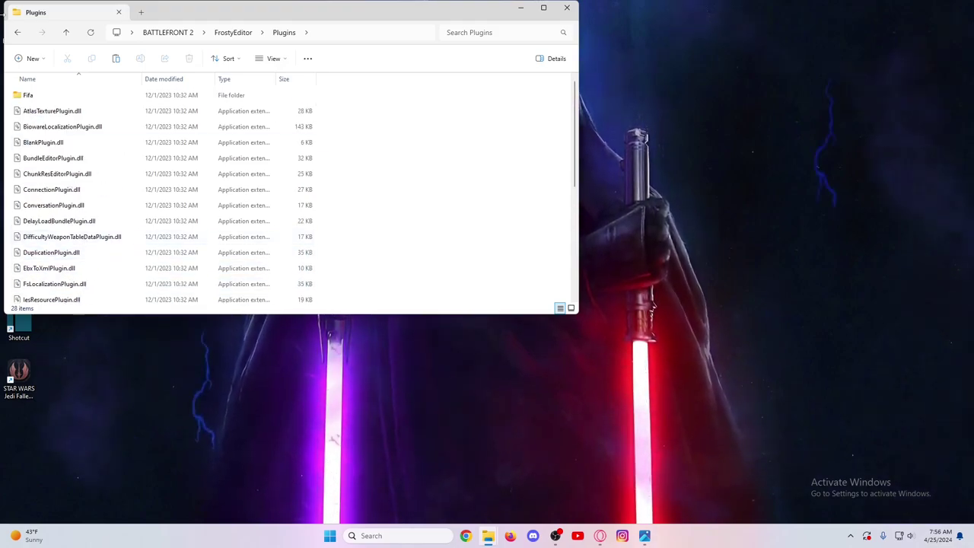
{"action": "left_click", "coordinate": [18, 31]}
{"action": "scroll", "coordinate": [15, 228], "scroll_direction": "down", "scroll_amount": 1}
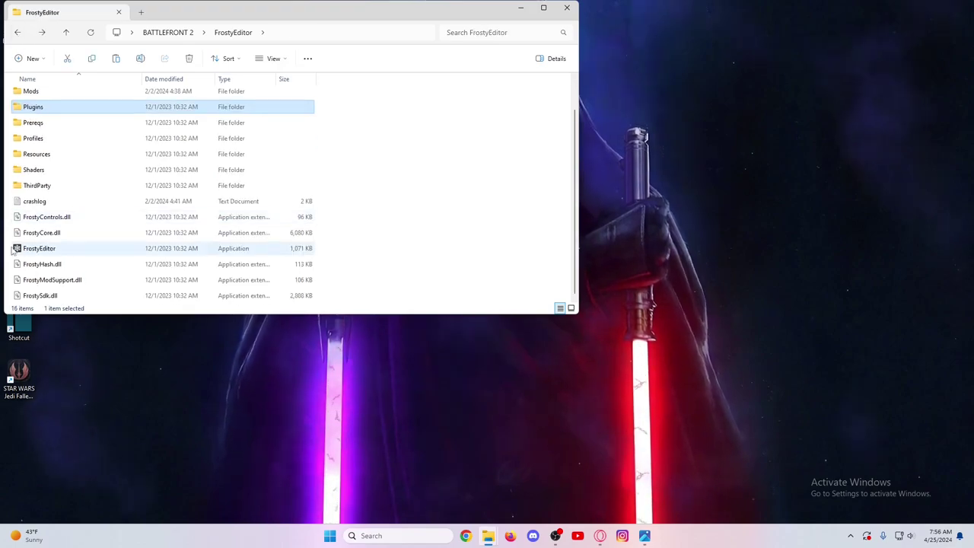
Launch FrostyEditor.exe and load the STAR WARS Battlefront II game profile.
{"action": "right_click", "coordinate": [14, 248]}
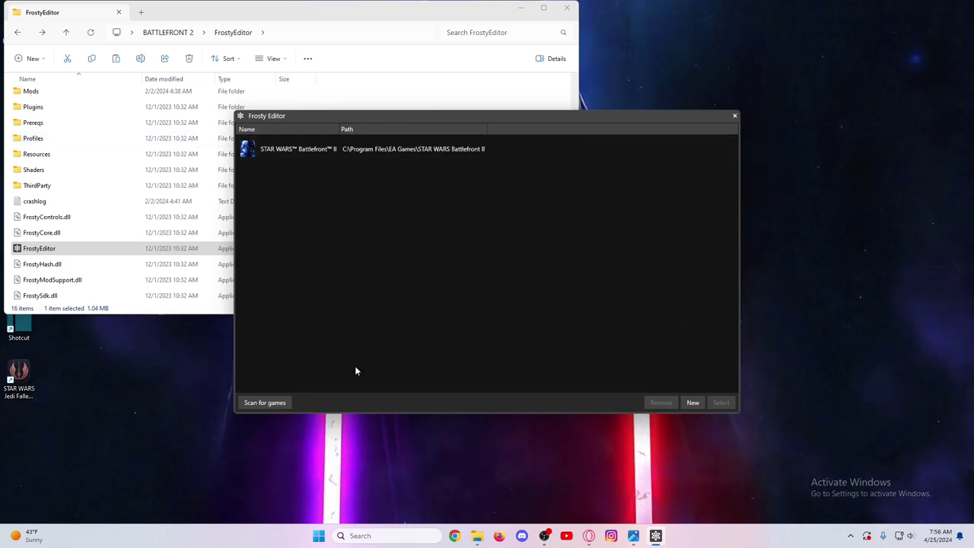
{"action": "left_click", "coordinate": [404, 153]}
{"action": "double_click", "coordinate": [404, 152]}
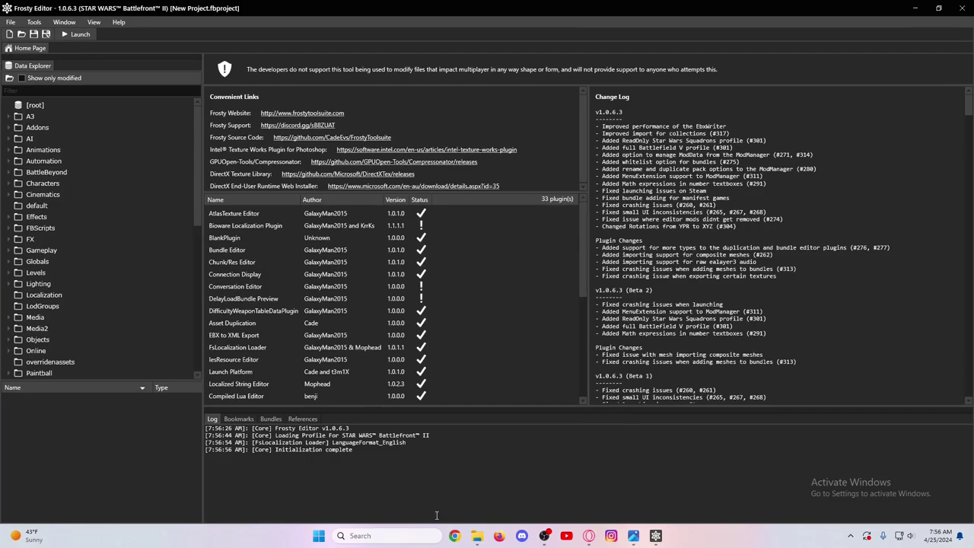
Expand the Characters and Gameplay folders in the Data Explorer.
{"action": "scroll", "coordinate": [44, 222], "scroll_direction": "down", "scroll_amount": 15}
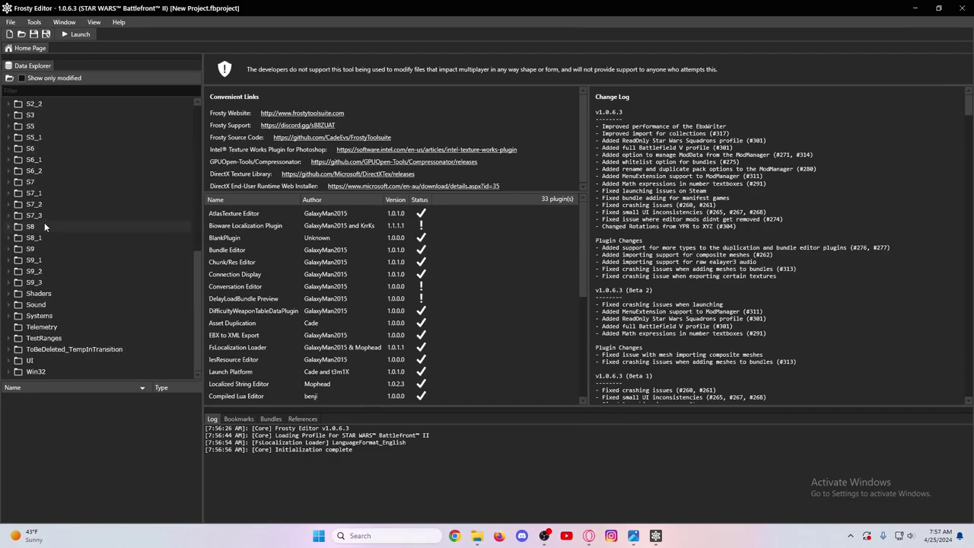
{"action": "scroll", "coordinate": [40, 259], "scroll_direction": "up", "scroll_amount": 9}
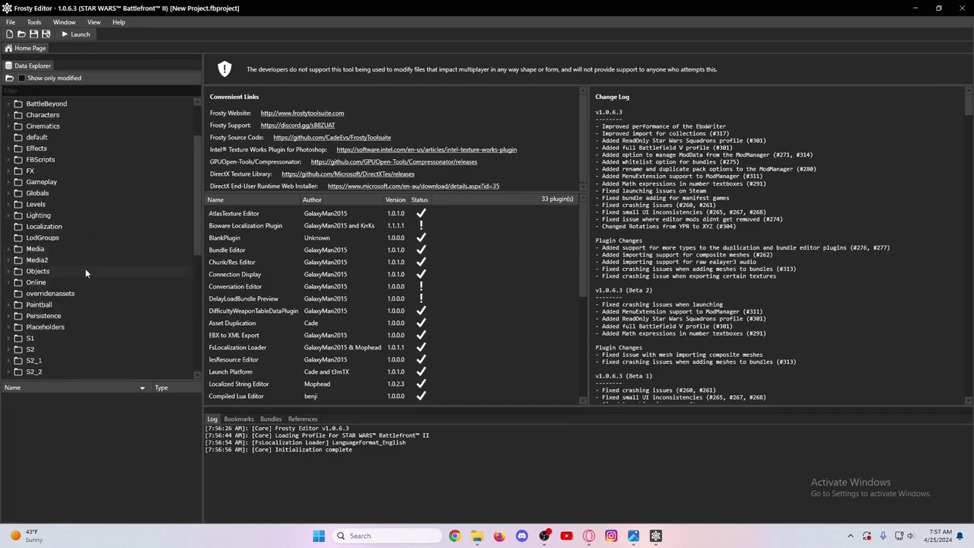
{"action": "double_click", "coordinate": [130, 118]}
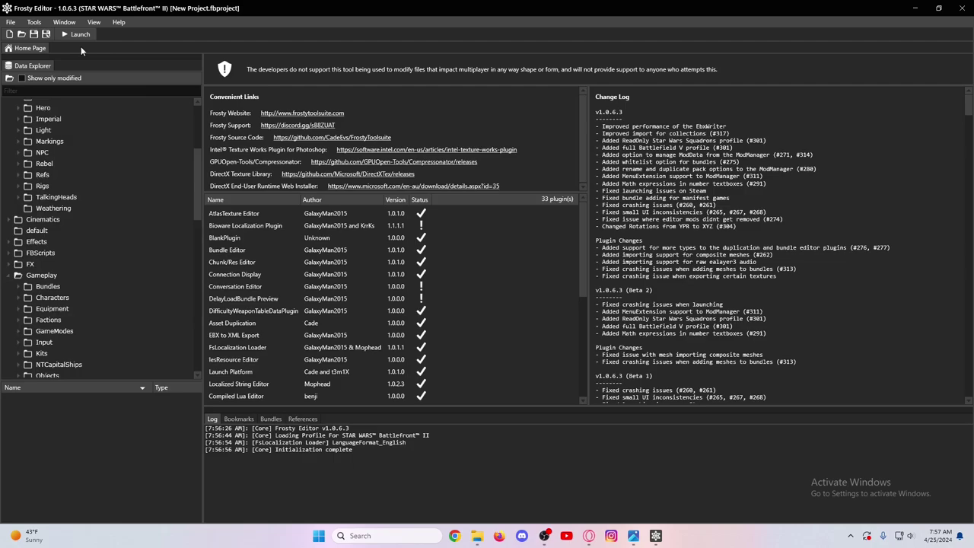
Look through the Tools and View menus to find the list of available editors.
{"action": "left_click", "coordinate": [34, 22]}
{"action": "left_click", "coordinate": [35, 22]}
{"action": "left_click", "coordinate": [94, 22]}
{"action": "left_click", "coordinate": [192, 32]}
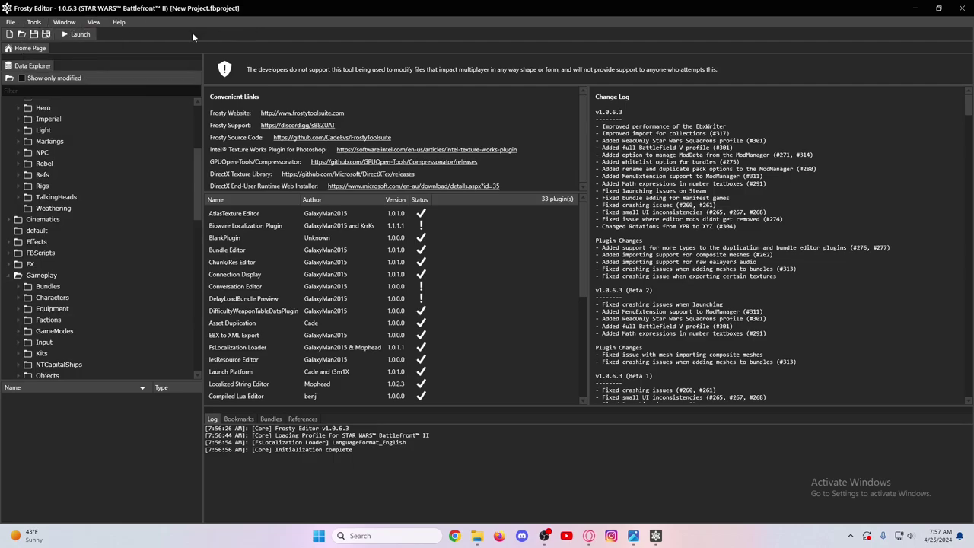
{"action": "left_click", "coordinate": [94, 24]}
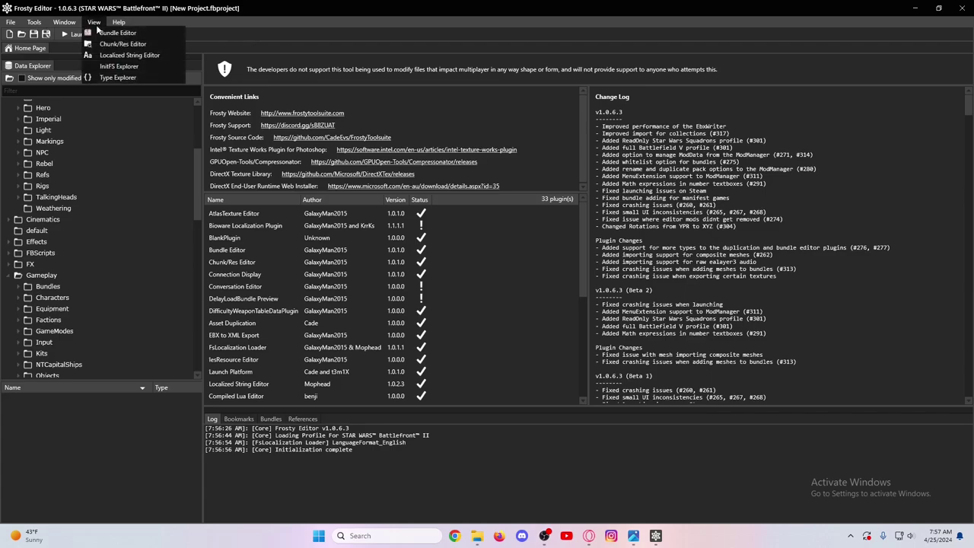
Open the Localized String Editor from the View menu and scroll through Battlefront II's strings.
{"action": "left_click", "coordinate": [122, 56]}
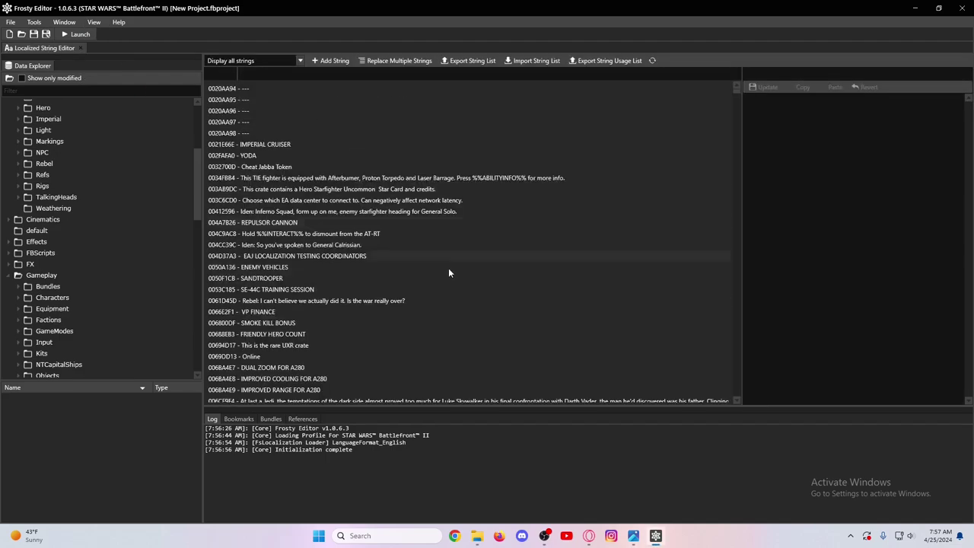
{"action": "scroll", "coordinate": [442, 274], "scroll_direction": "down", "scroll_amount": 20}
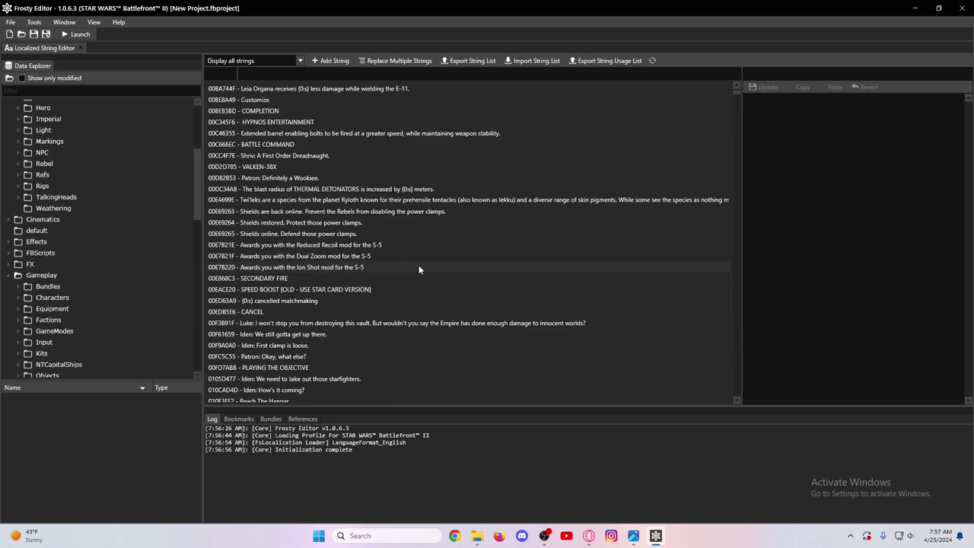
{"action": "scroll", "coordinate": [418, 267], "scroll_direction": "down", "scroll_amount": 20}
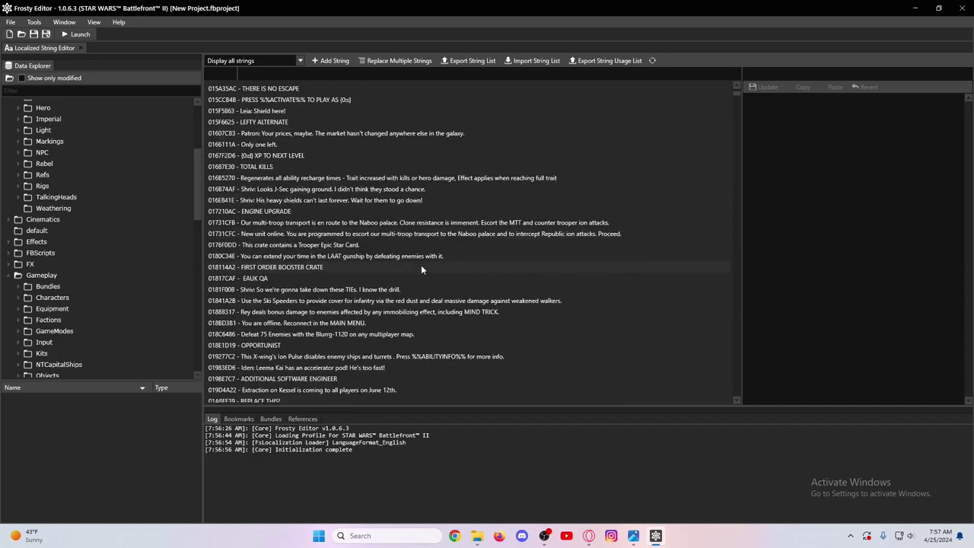
{"action": "scroll", "coordinate": [382, 278], "scroll_direction": "down", "scroll_amount": 10}
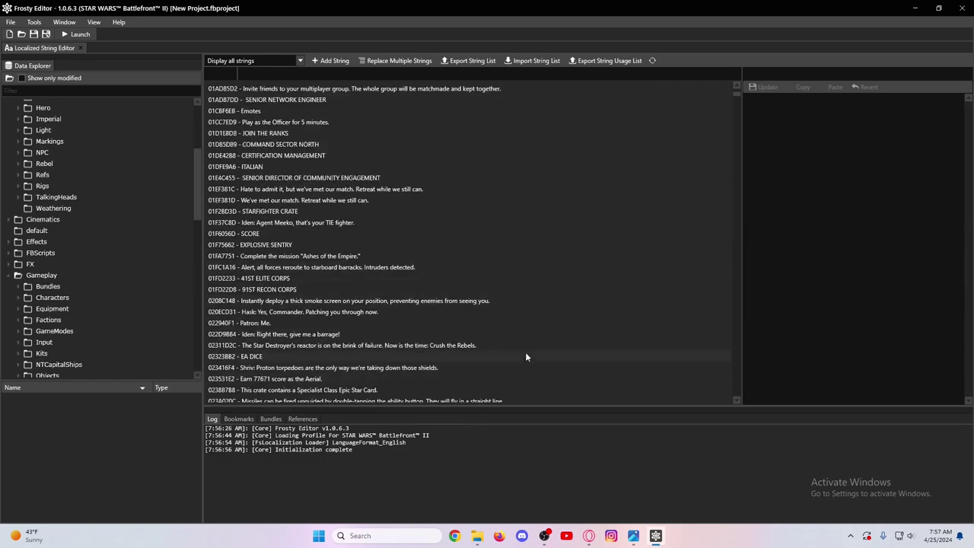
{"action": "scroll", "coordinate": [520, 346], "scroll_direction": "up", "scroll_amount": 15}
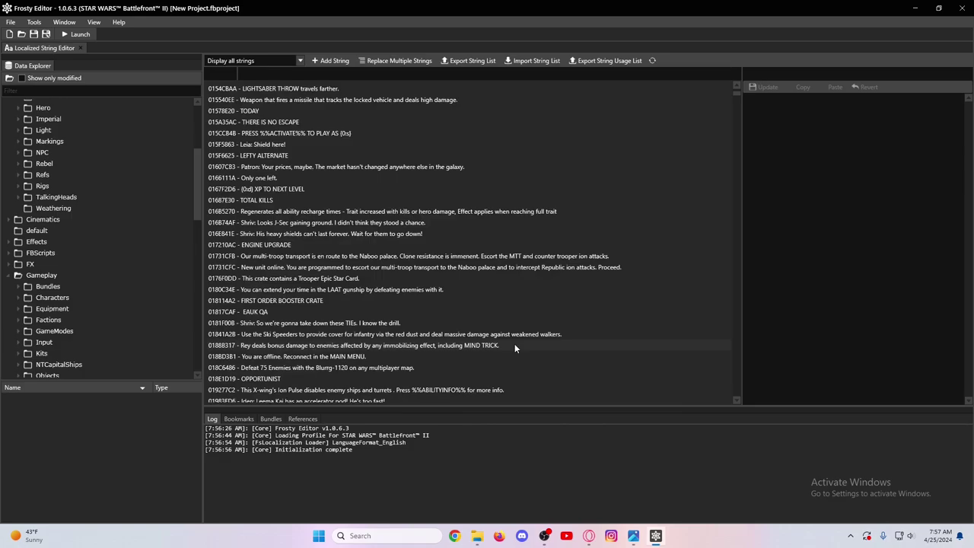
{"action": "scroll", "coordinate": [512, 319], "scroll_direction": "up", "scroll_amount": 8}
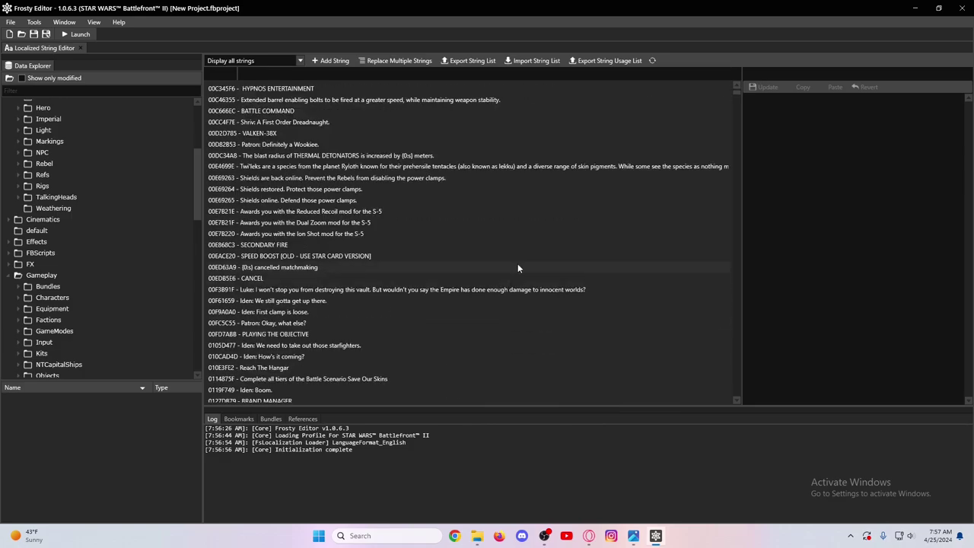
{"action": "scroll", "coordinate": [517, 266], "scroll_direction": "up", "scroll_amount": 8}
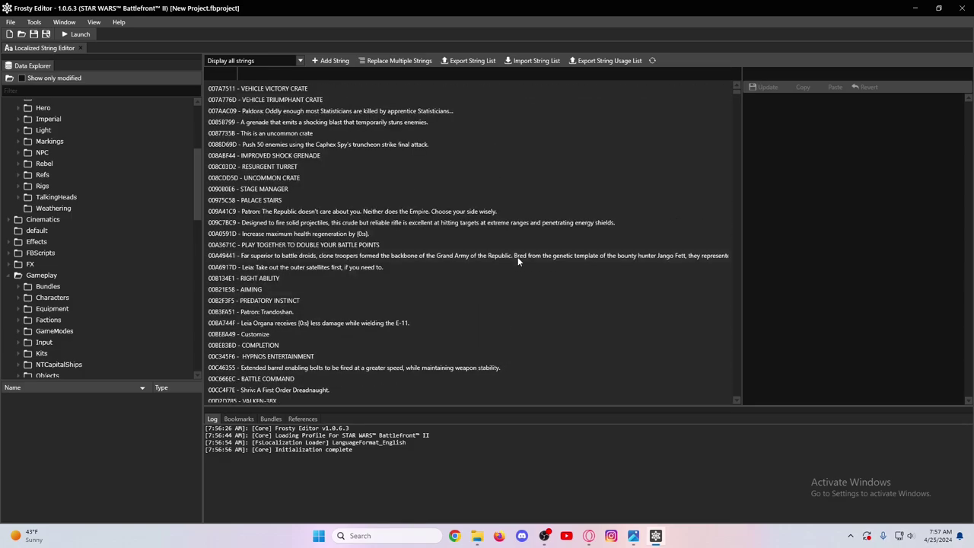
Filter the string list by 'Darth Maul' and scroll through the matching entries.
{"action": "left_click", "coordinate": [292, 75]}
{"action": "type", "text": "D"}
{"action": "key", "text": "BackSpace"}
{"action": "type", "text": "Darth Maul"}
{"action": "key", "text": "Return"}
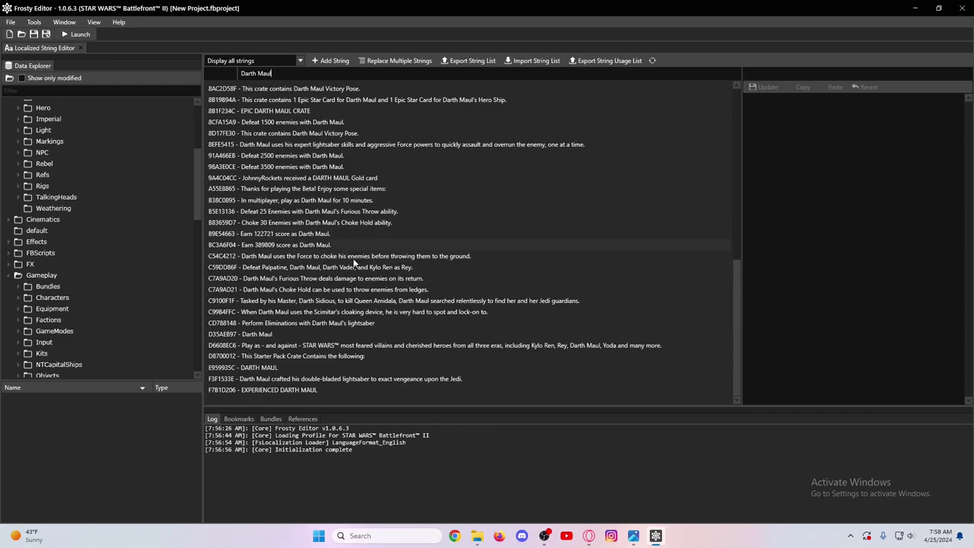
{"action": "scroll", "coordinate": [345, 242], "scroll_direction": "up", "scroll_amount": 12}
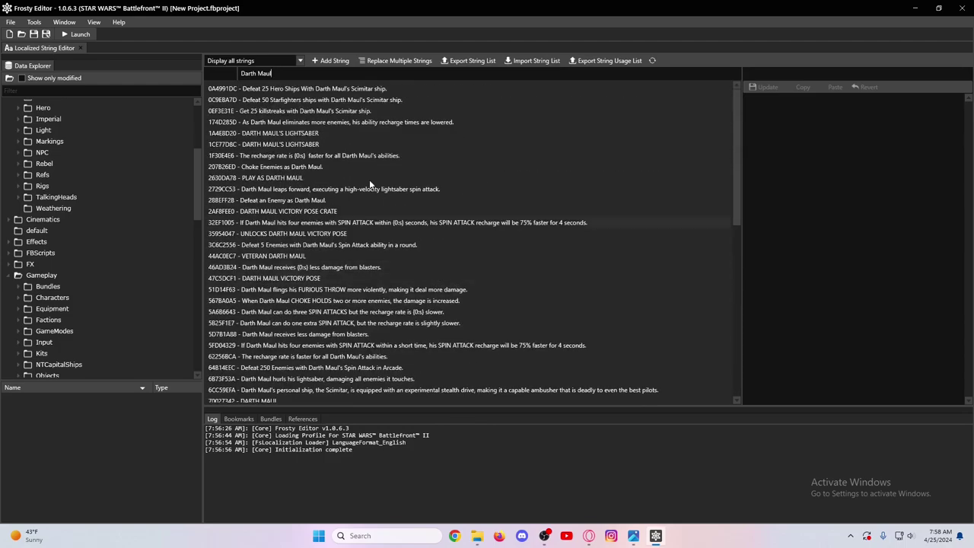
{"action": "scroll", "coordinate": [290, 194], "scroll_direction": "down", "scroll_amount": 6}
{"action": "scroll", "coordinate": [314, 254], "scroll_direction": "down", "scroll_amount": 6}
{"action": "scroll", "coordinate": [312, 298], "scroll_direction": "down", "scroll_amount": 1}
{"action": "scroll", "coordinate": [310, 251], "scroll_direction": "up", "scroll_amount": 9}
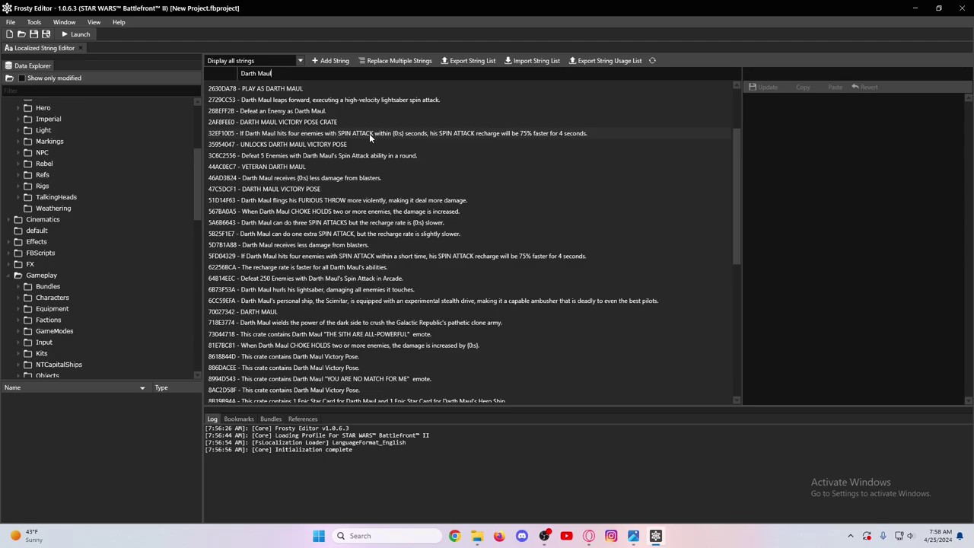
{"action": "scroll", "coordinate": [330, 245], "scroll_direction": "down", "scroll_amount": 9}
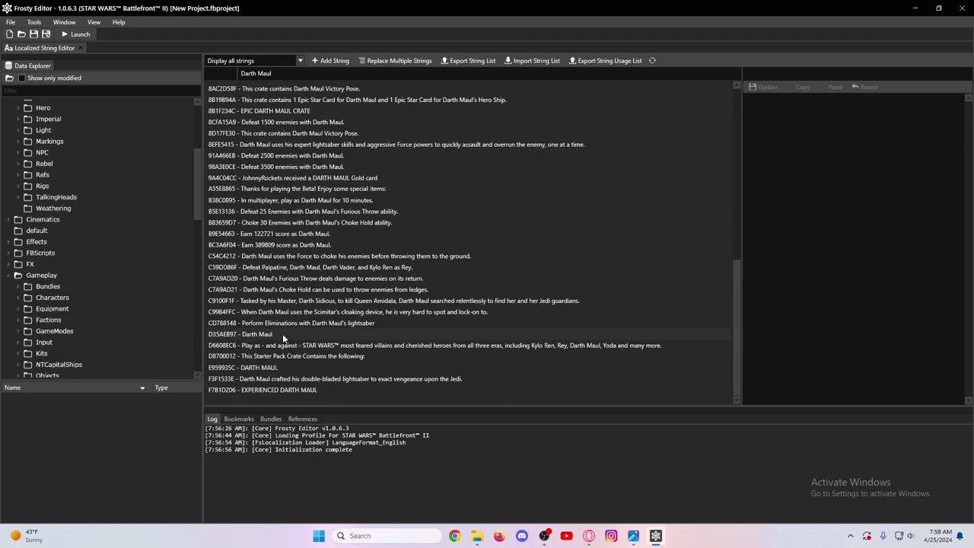
Replace 'lightsaber' with 'avocado' in string F3F1533E and update it.
{"action": "left_click", "coordinate": [287, 378]}
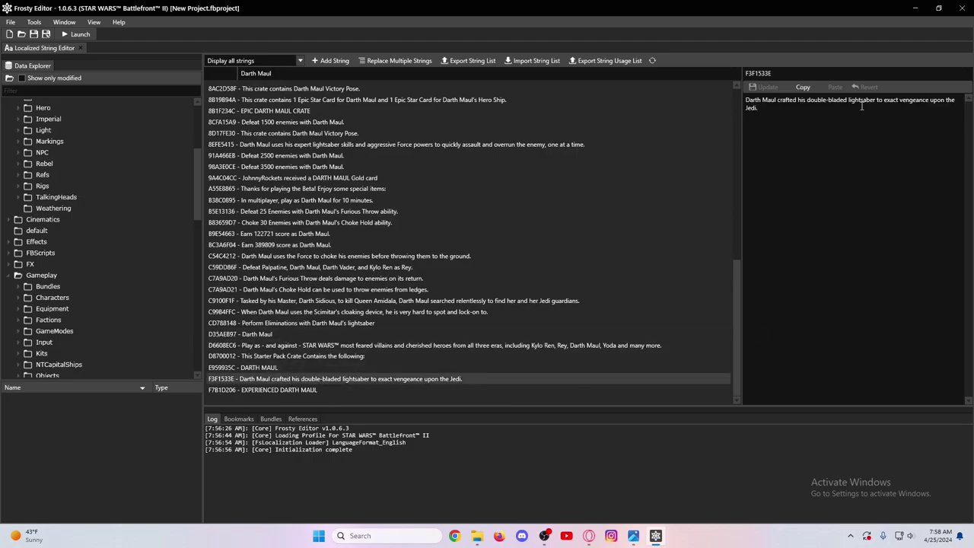
{"action": "left_click_drag", "start_coordinate": [847, 100], "coordinate": [875, 99]}
{"action": "type", "text": "avocado"}
{"action": "left_click", "coordinate": [765, 87]}
{"action": "left_click", "coordinate": [367, 380]}
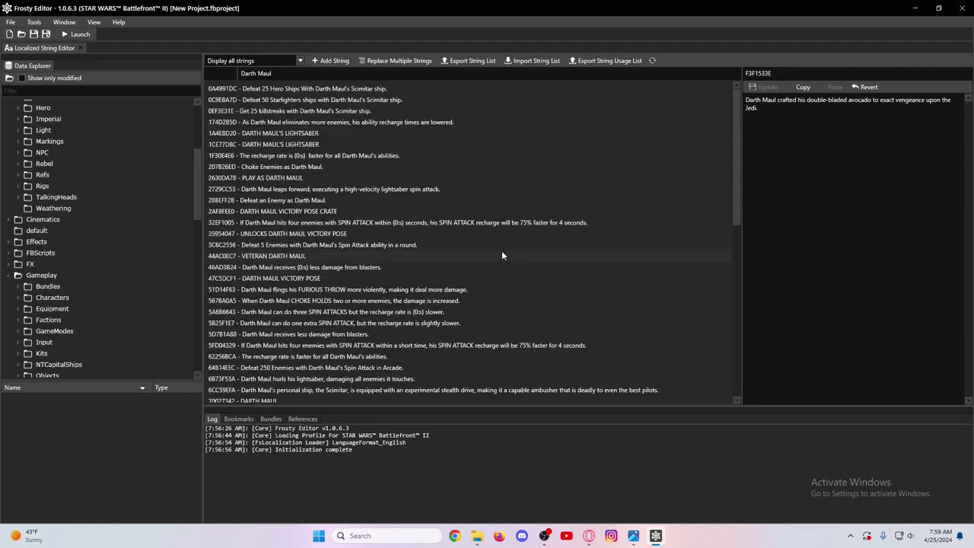
Bulk-replace "Darth Maul's" with "Freddy Fazbear's" using Smart case replacement.
{"action": "left_click", "coordinate": [411, 61]}
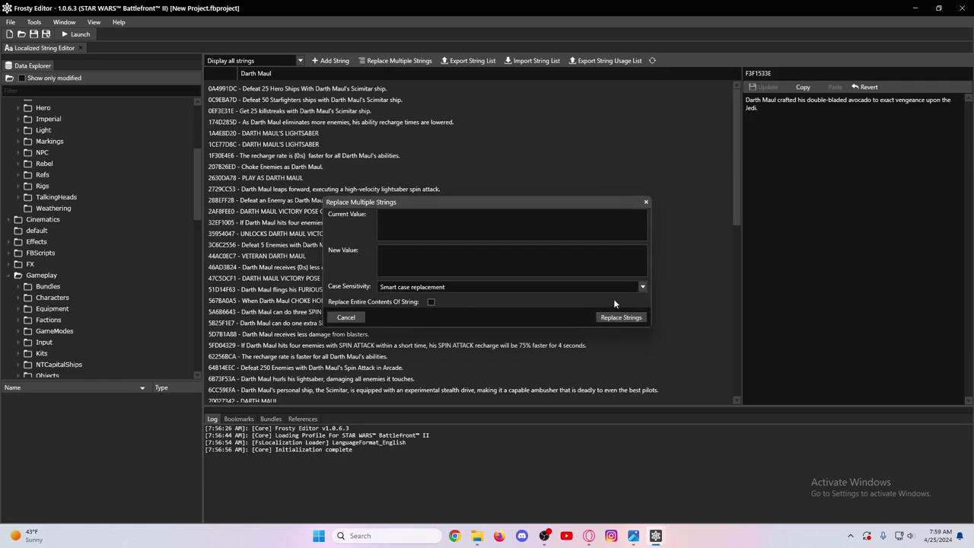
{"action": "left_click", "coordinate": [639, 288]}
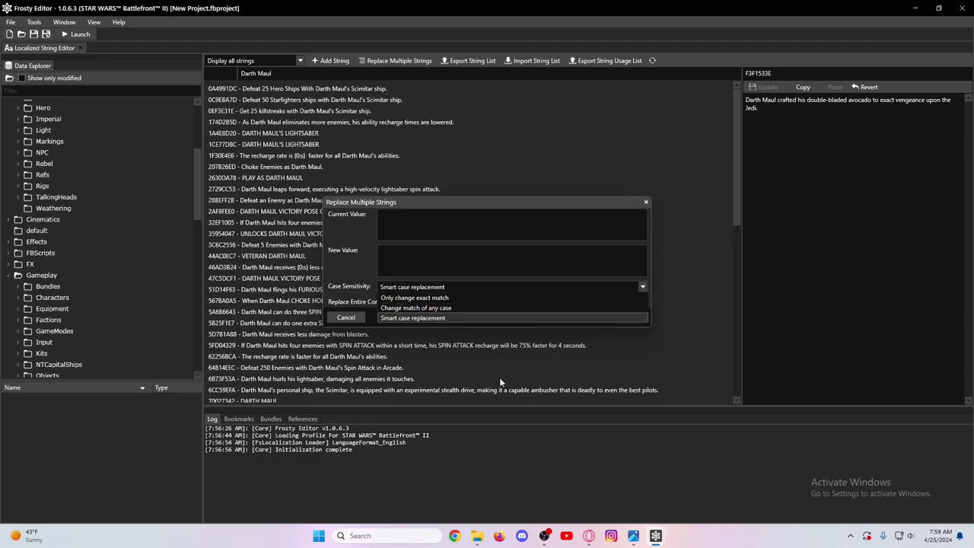
{"action": "left_click", "coordinate": [357, 262]}
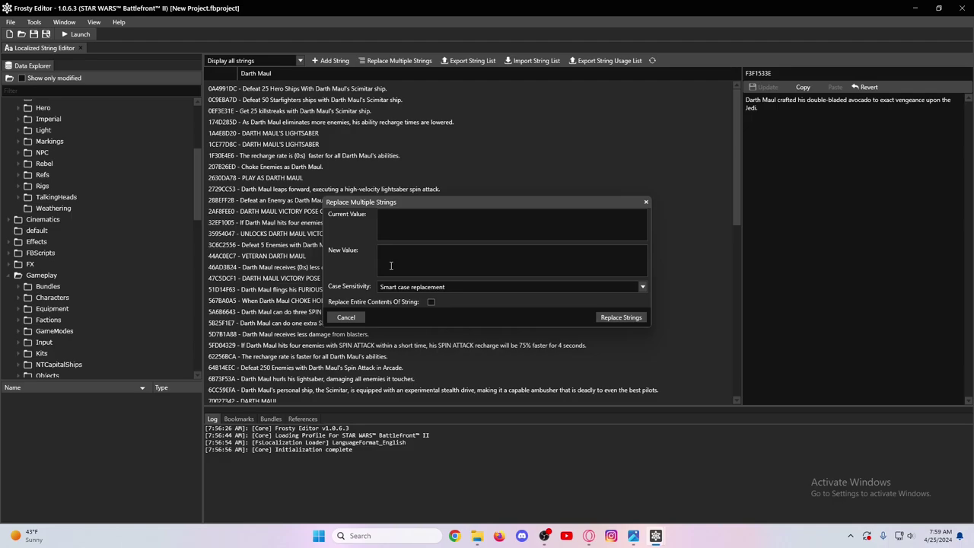
{"action": "type", "text": "Darth"}
{"action": "type", "text": " Maul"}
{"action": "type", "text": "'s"}
{"action": "type", "text": "Freddy Fa"}
{"action": "type", "text": "zbear's"}
{"action": "left_click", "coordinate": [620, 317]}
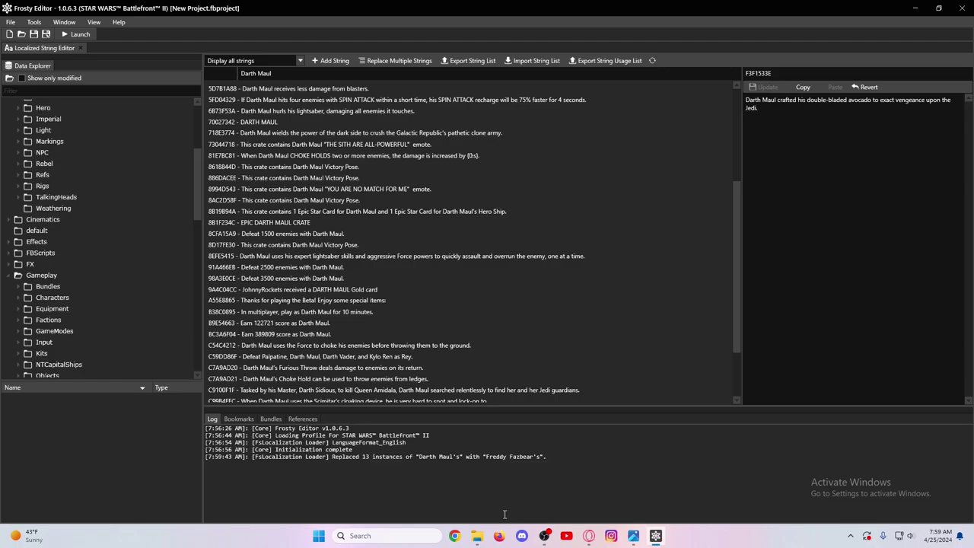
{"action": "scroll", "coordinate": [410, 322], "scroll_direction": "up", "scroll_amount": 5}
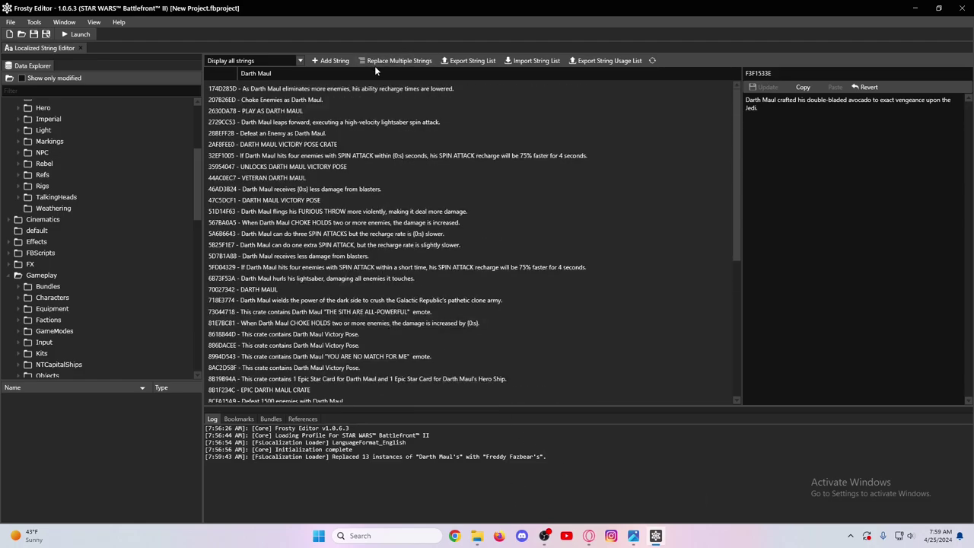
Bulk-replace 'Darth Maul' with 'Freddy Fazbear' across all localized strings.
{"action": "left_click", "coordinate": [388, 60]}
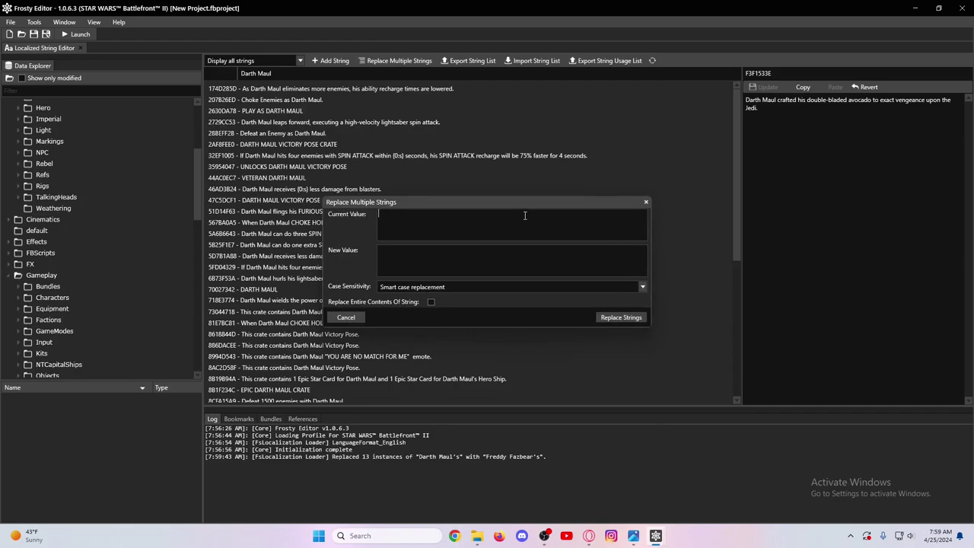
{"action": "type", "text": "Darth Maul"}
{"action": "key", "text": "Tab"}
{"action": "type", "text": "Freddy Fazbear"}
{"action": "left_click", "coordinate": [602, 319]}
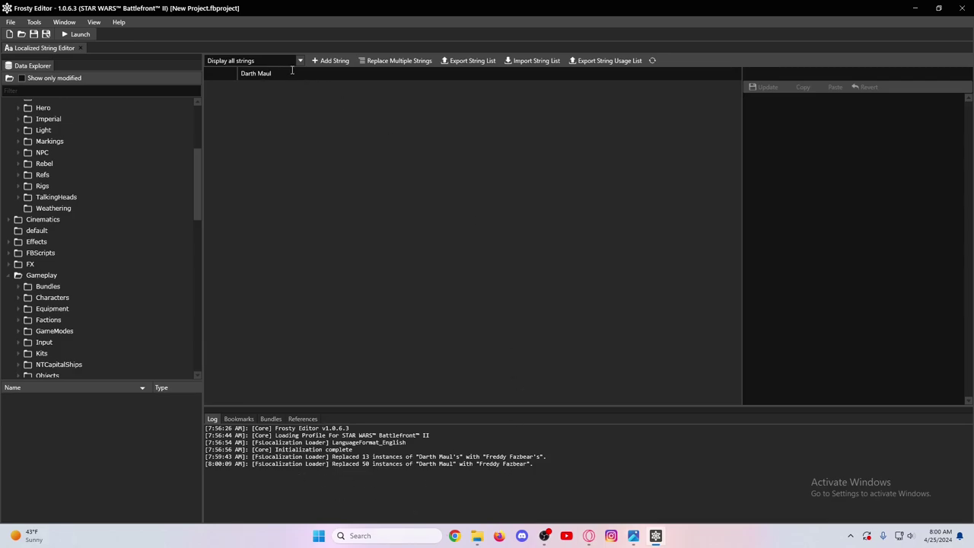
Change the string search filter from 'Darth Maul' to 'Freddy Fazbear'.
{"action": "left_click_drag", "start_coordinate": [280, 72], "coordinate": [182, 79]}
{"action": "type", "text": "D"}
{"action": "key", "text": "BackSpace"}
{"action": "type", "text": "Freddy Fazbear"}
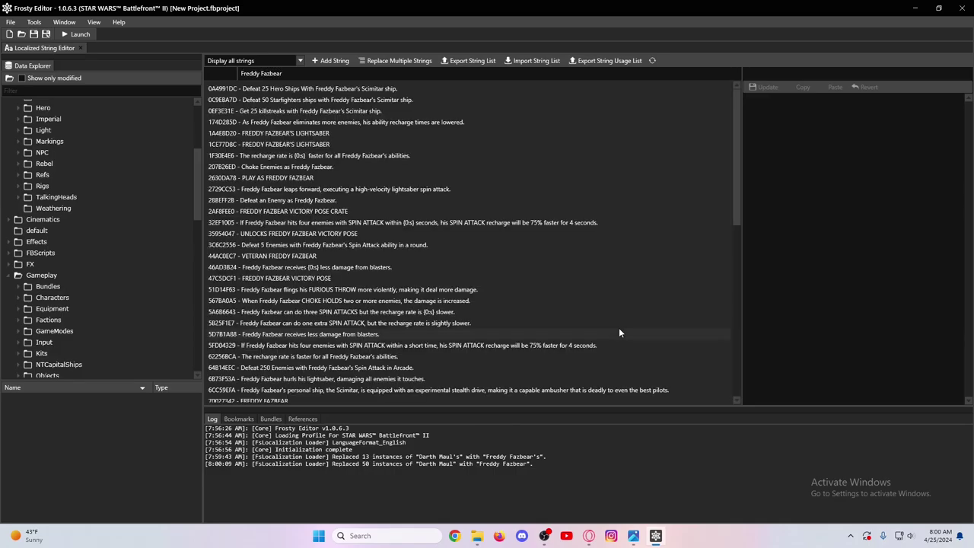
Inspect the Freddy Fazbear strings, including PLAY AS FREDDY FAZBEAR, the victory pose and crate 8819B94A.
{"action": "left_click", "coordinate": [308, 178]}
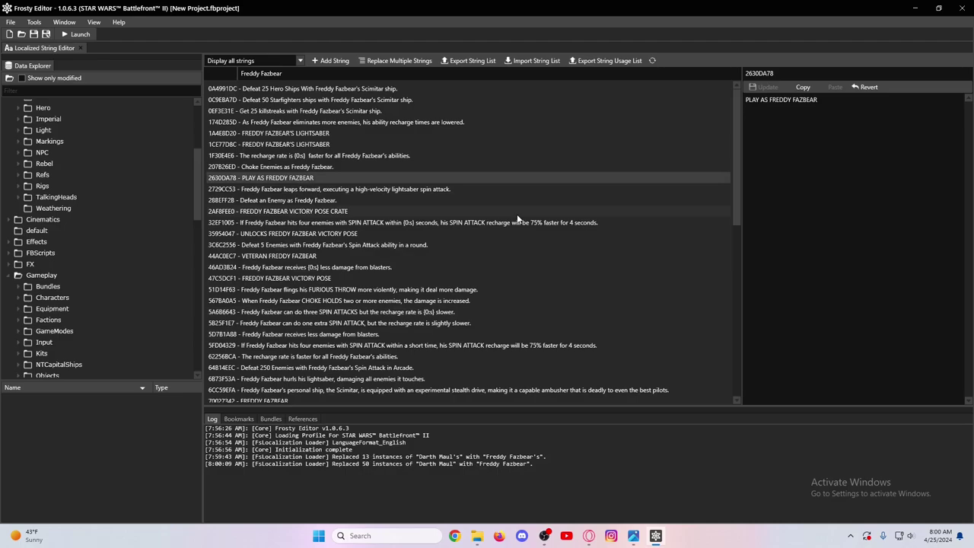
{"action": "scroll", "coordinate": [516, 214], "scroll_direction": "down", "scroll_amount": 2}
{"action": "scroll", "coordinate": [516, 216], "scroll_direction": "down", "scroll_amount": 2}
{"action": "scroll", "coordinate": [456, 213], "scroll_direction": "up", "scroll_amount": 2}
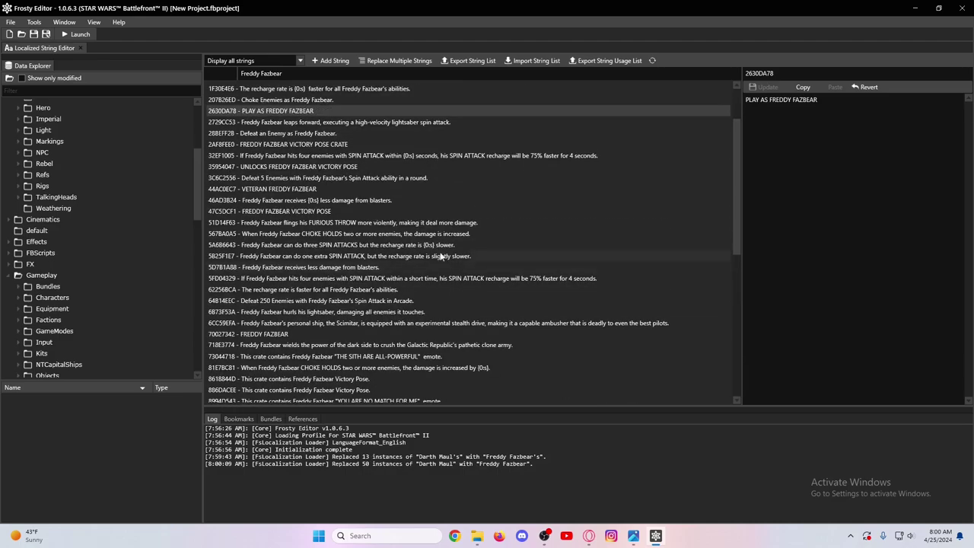
{"action": "left_click", "coordinate": [354, 201]}
{"action": "left_click", "coordinate": [328, 211]}
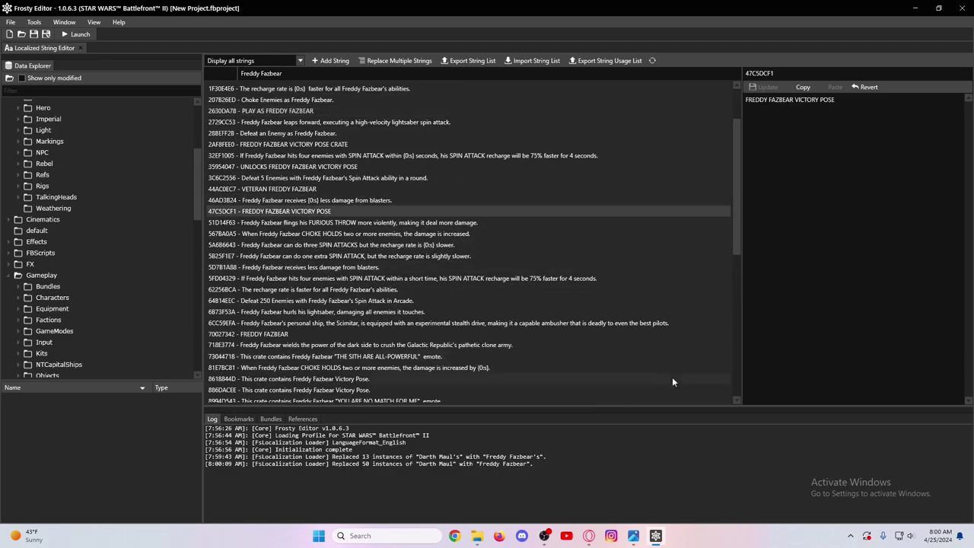
{"action": "scroll", "coordinate": [343, 327], "scroll_direction": "down", "scroll_amount": 2}
{"action": "left_click", "coordinate": [343, 326]}
{"action": "scroll", "coordinate": [343, 326], "scroll_direction": "down", "scroll_amount": 3}
{"action": "scroll", "coordinate": [335, 333], "scroll_direction": "up", "scroll_amount": 7}
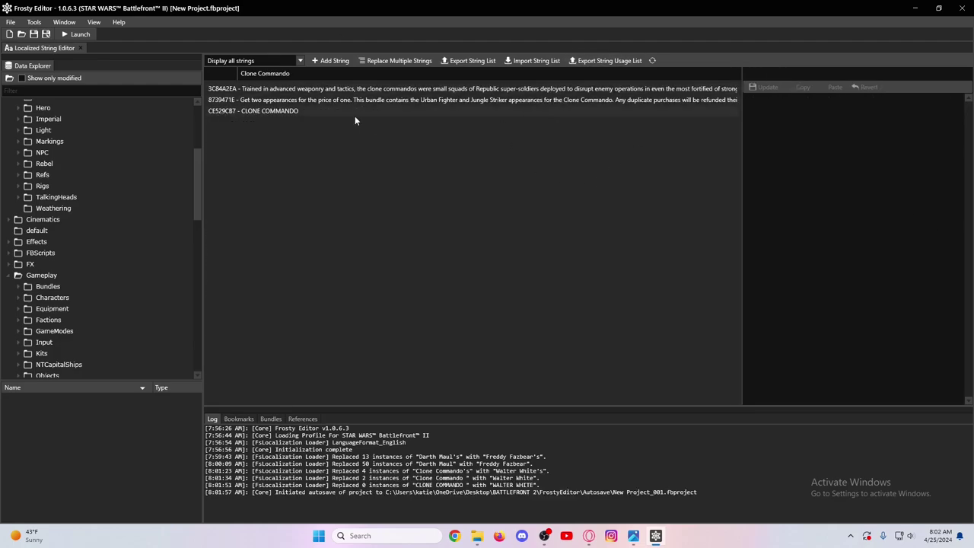
Launch the edited game and open Darth Maul's hero details in Collection, now reading Freddy Fazbear.
{"action": "left_click", "coordinate": [80, 34]}
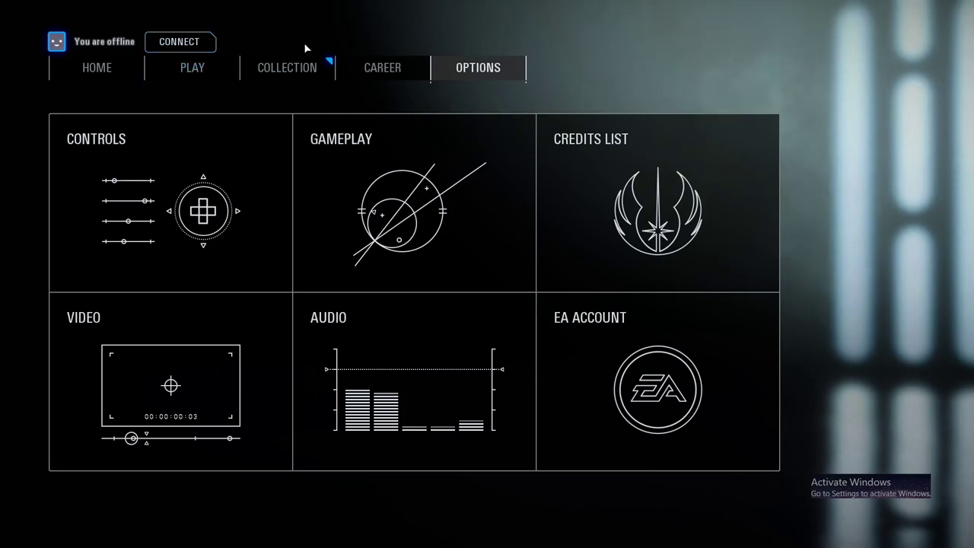
{"action": "left_click", "coordinate": [300, 69]}
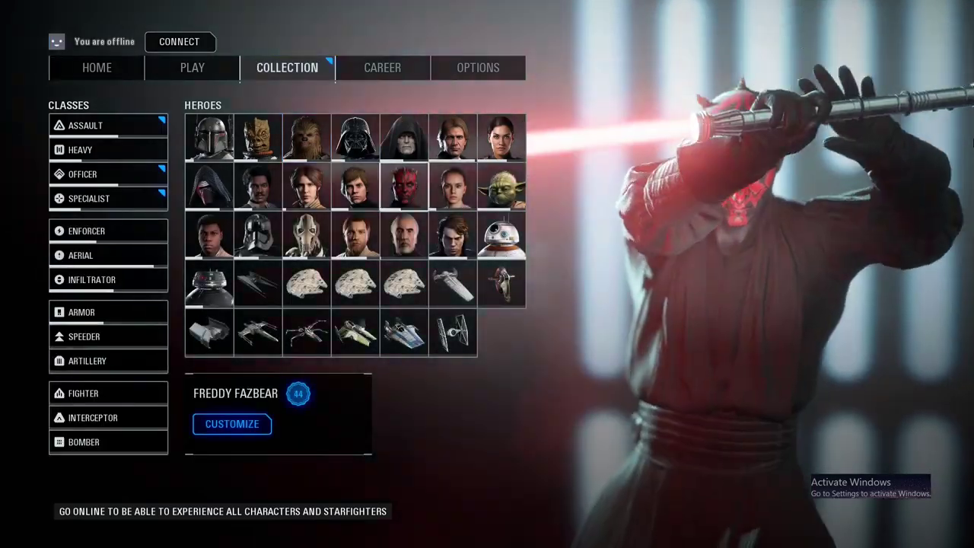
{"action": "key", "text": "Return"}
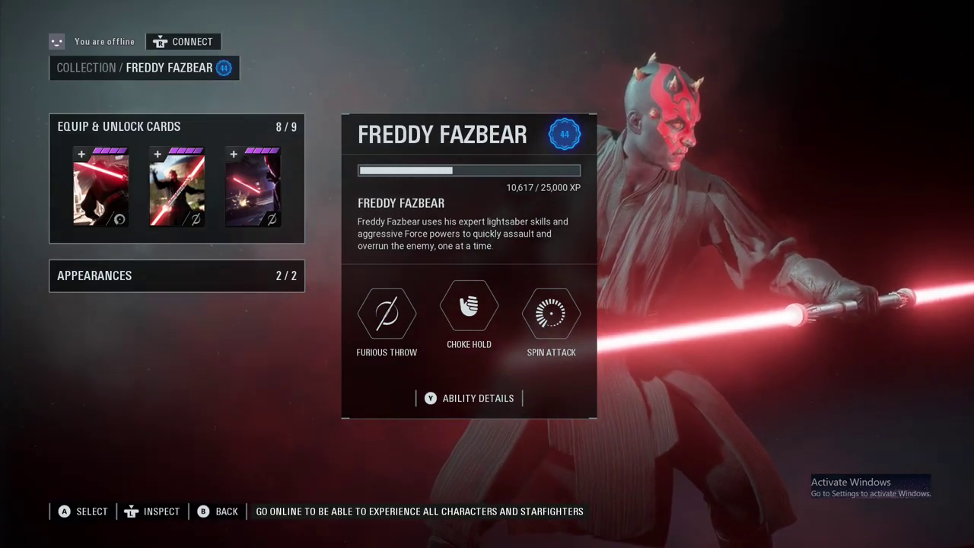
{"action": "key", "text": "Escape"}
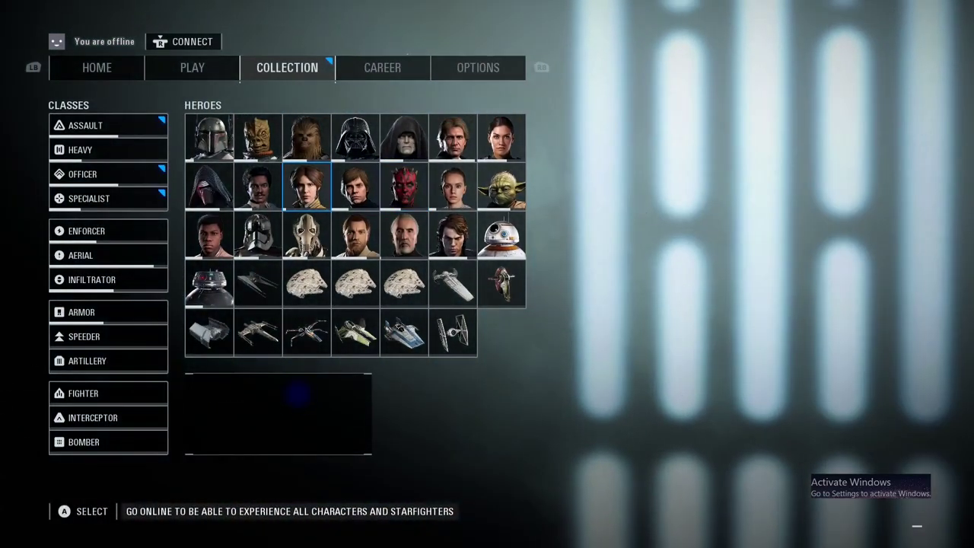
Reload the Collection heroes grid and reopen the Freddy Fazbear hero details.
{"action": "key", "text": "Escape"}
{"action": "key", "text": "e"}
{"action": "key", "text": "e"}
{"action": "key", "text": "Return"}
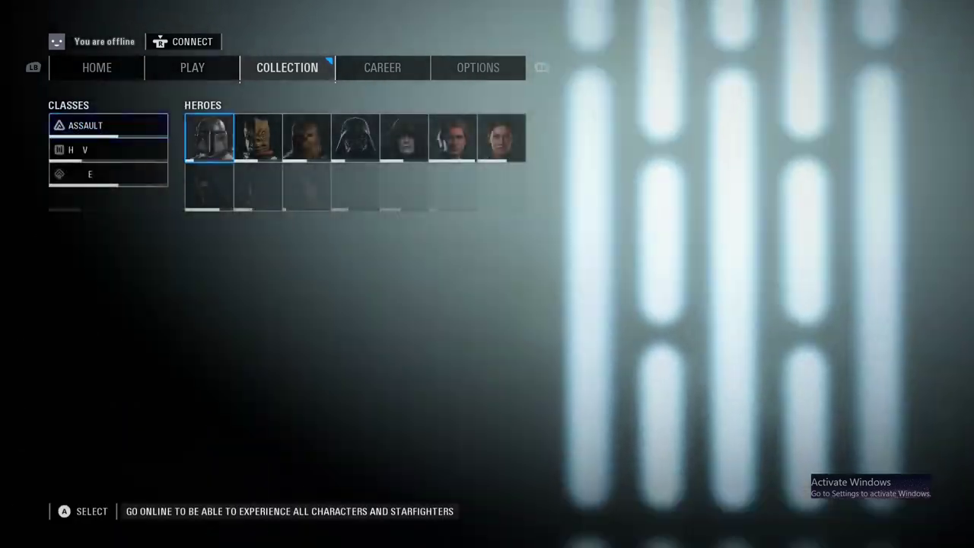
{"action": "key", "text": "Return"}
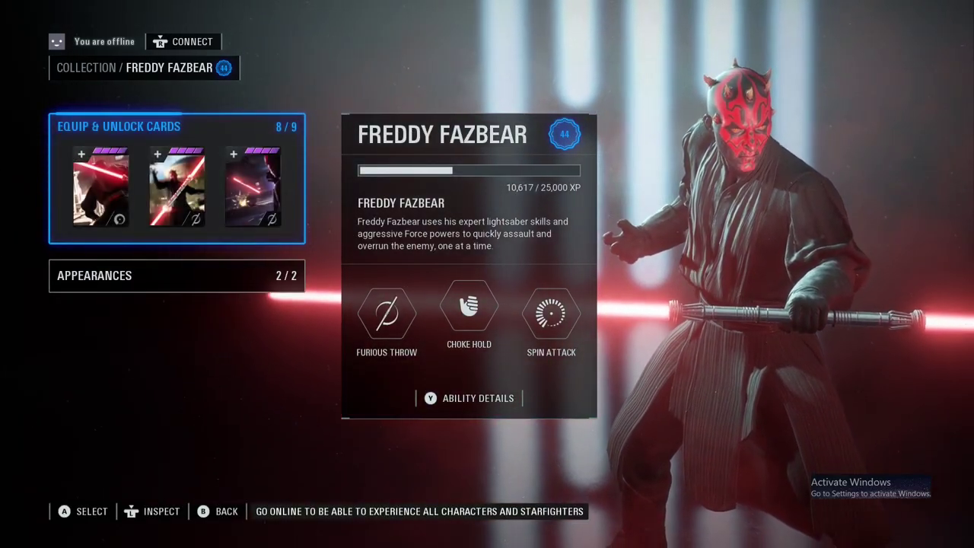
{"action": "key", "text": "Escape"}
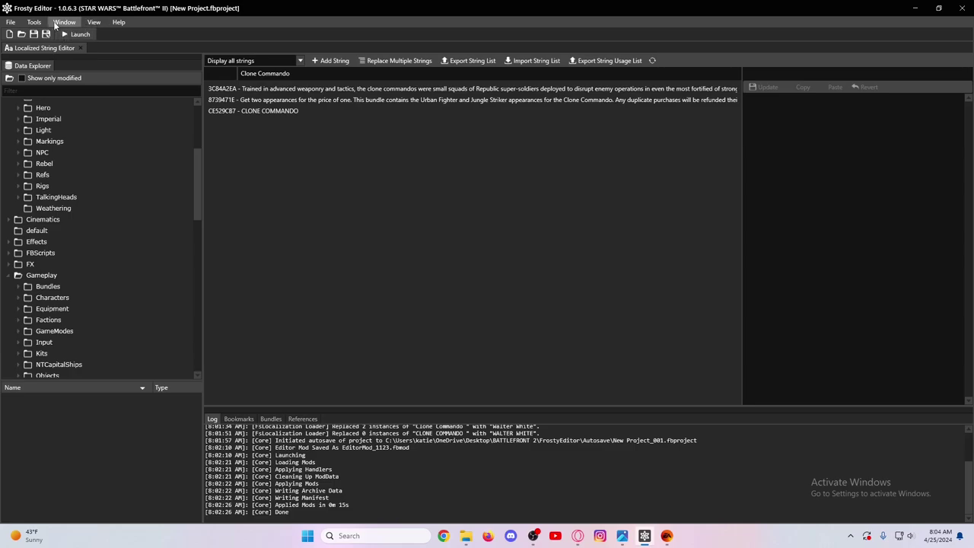
Save the project under the new name freddyfazbear.fbproject in the MODS folder.
{"action": "left_click", "coordinate": [11, 23]}
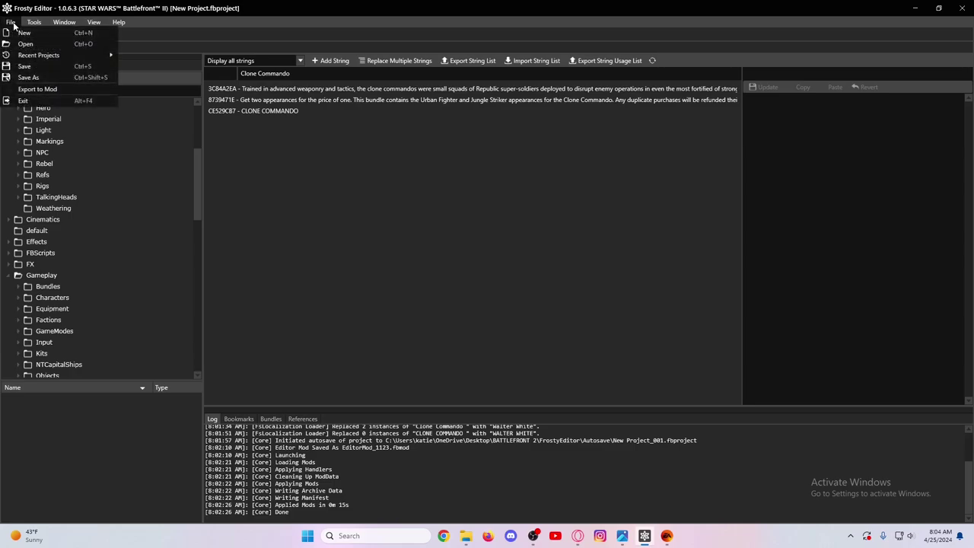
{"action": "left_click", "coordinate": [49, 67]}
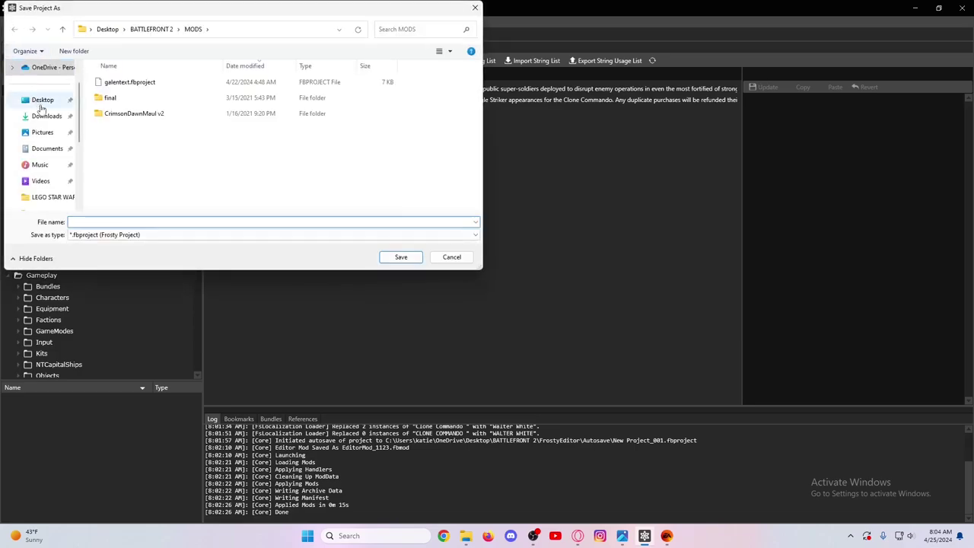
{"action": "type", "text": "d"}
{"action": "key", "text": "BackSpace"}
{"action": "type", "text": "freddyfa"}
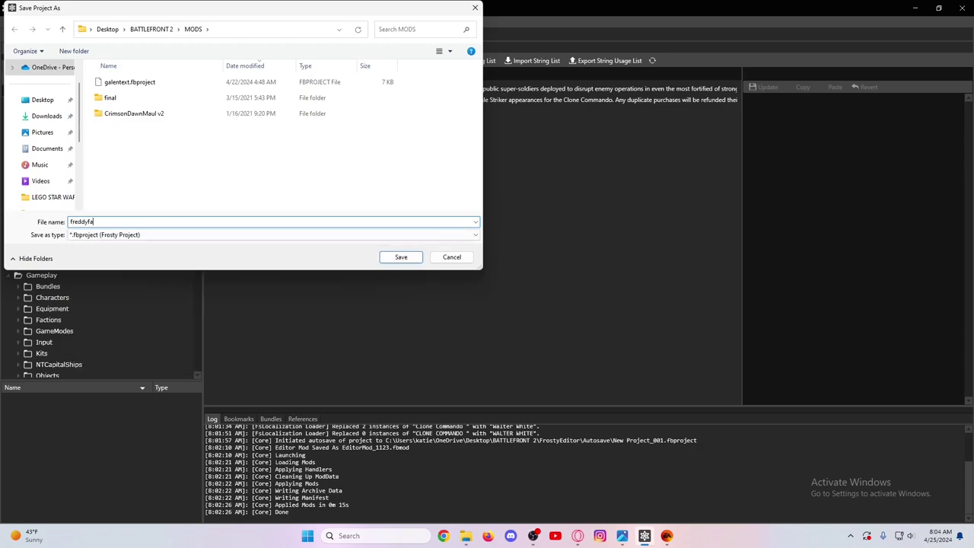
{"action": "type", "text": "zbear"}
{"action": "key", "text": "Return"}
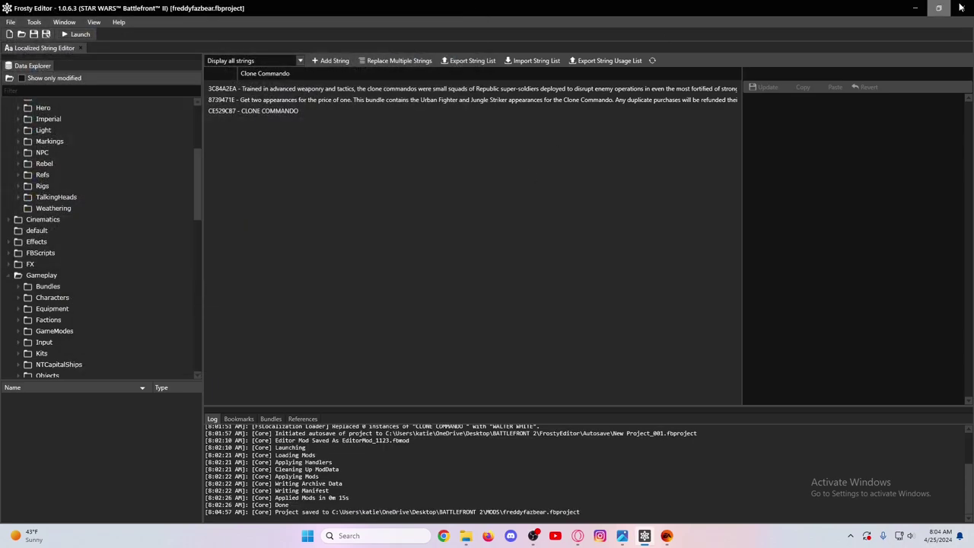
{"action": "left_click", "coordinate": [13, 21]}
Confirm the export details and save the mod file as freddyfazbeartext.fbmod.
{"action": "left_click", "coordinate": [26, 88]}
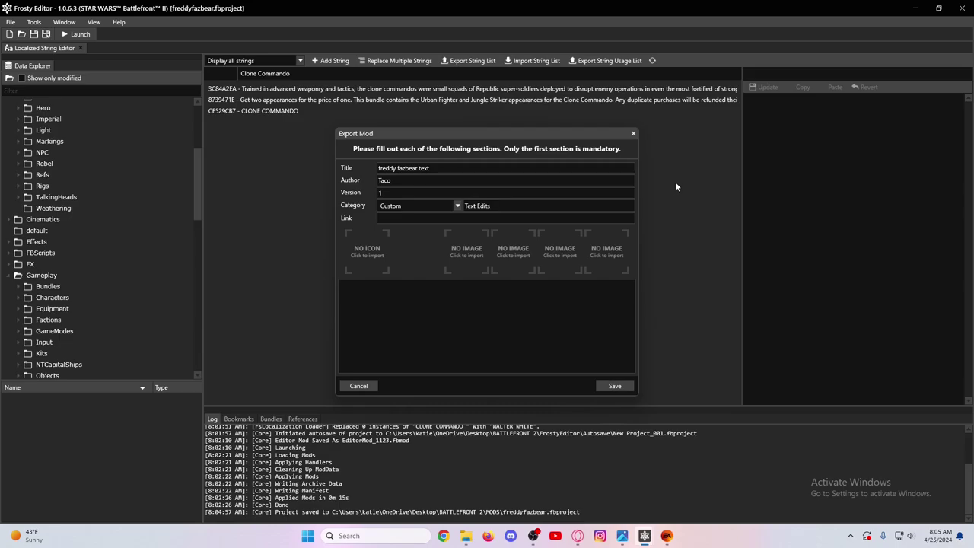
{"action": "left_click", "coordinate": [614, 386]}
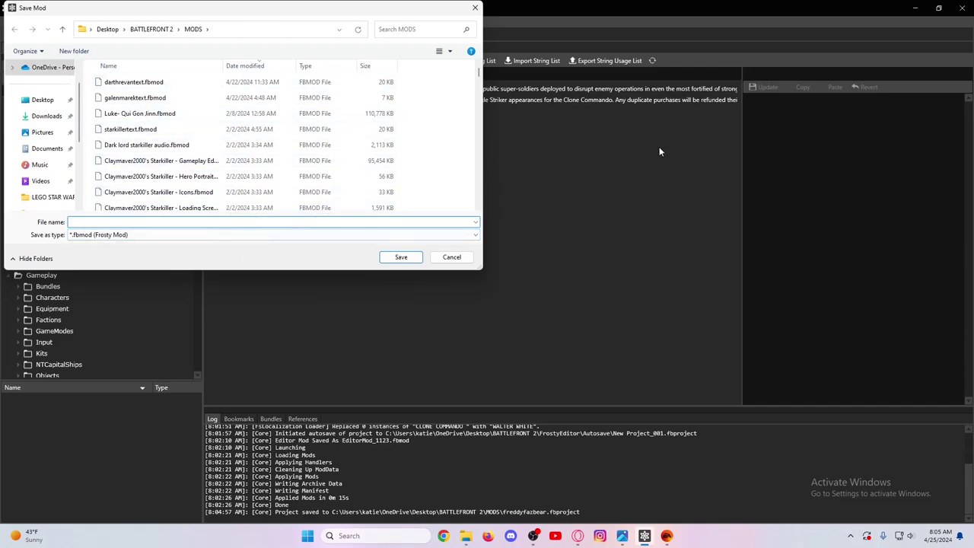
{"action": "type", "text": "freddy"}
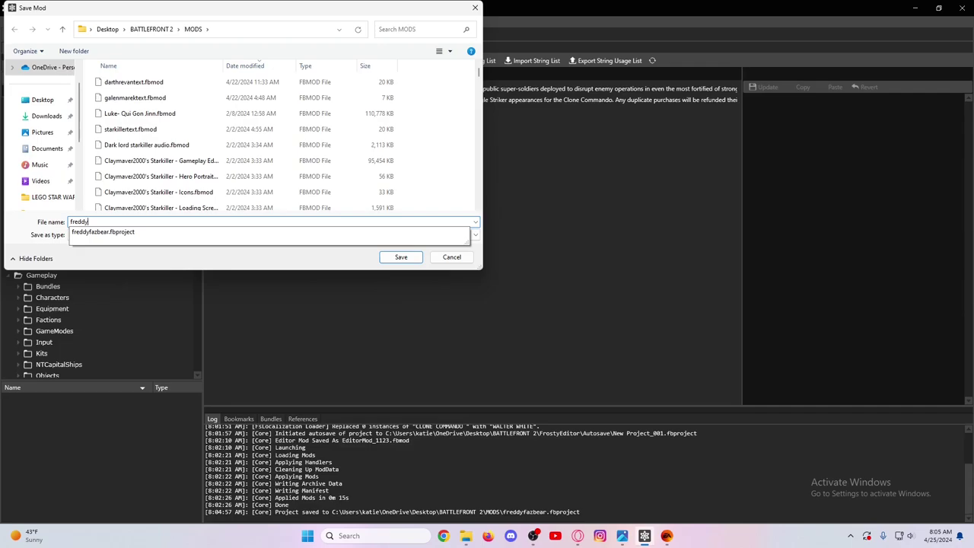
{"action": "type", "text": "faf"}
{"action": "key", "text": "BackSpace"}
{"action": "type", "text": "zbeartext"}
{"action": "key", "text": "Return"}
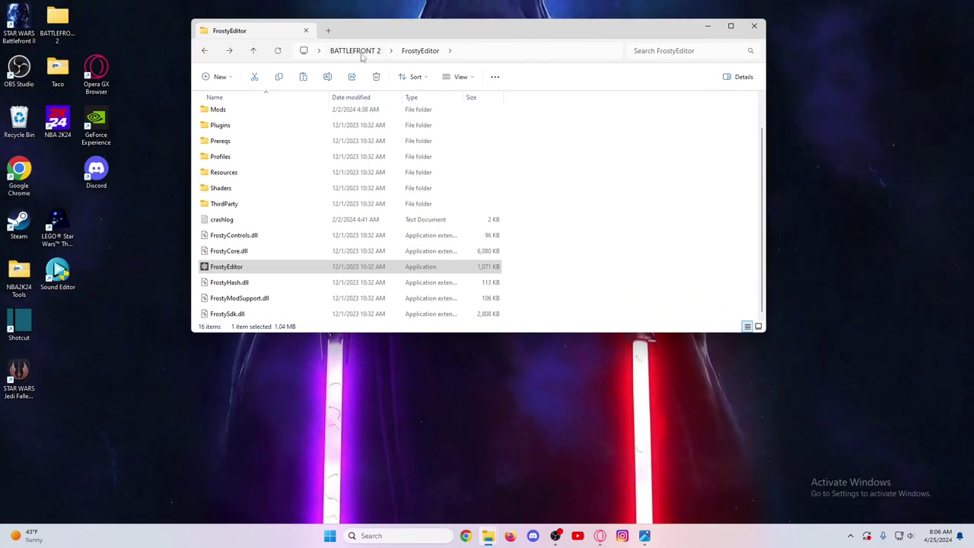
Run FrostyModManager from the BATTLEFRONT 2 folder as administrator and pick Star Wars Battlefront II.
{"action": "left_click", "coordinate": [343, 50]}
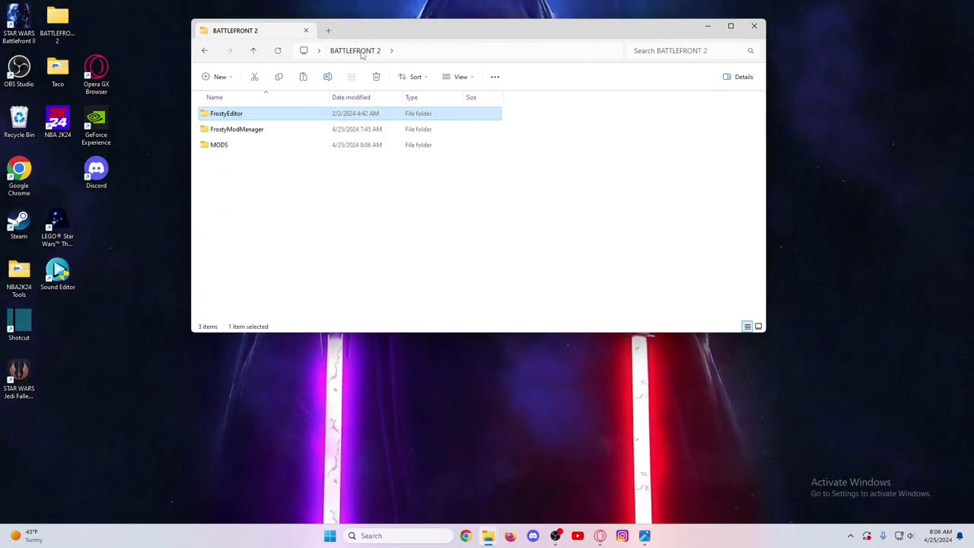
{"action": "double_click", "coordinate": [245, 132]}
{"action": "scroll", "coordinate": [243, 308], "scroll_direction": "down", "scroll_amount": 1}
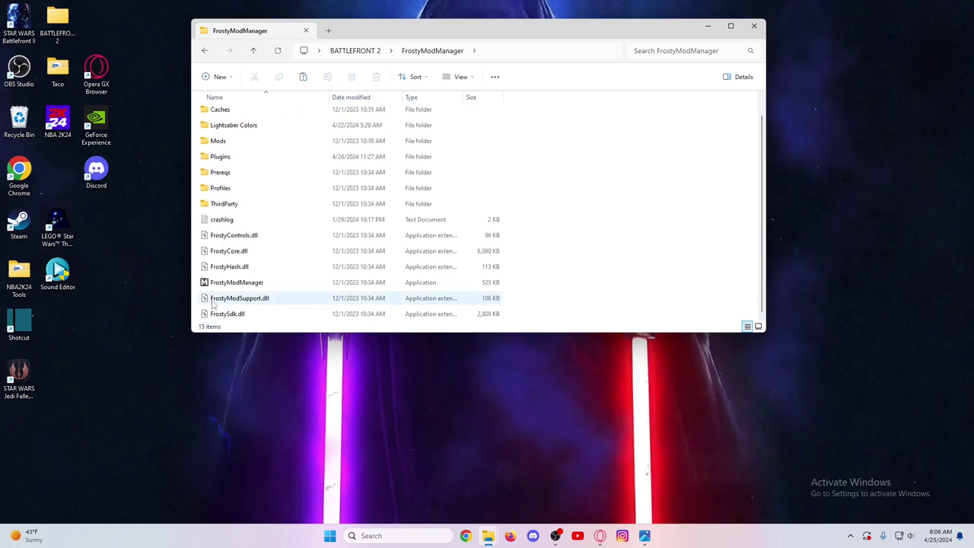
{"action": "left_click", "coordinate": [225, 283]}
{"action": "right_click", "coordinate": [225, 283]}
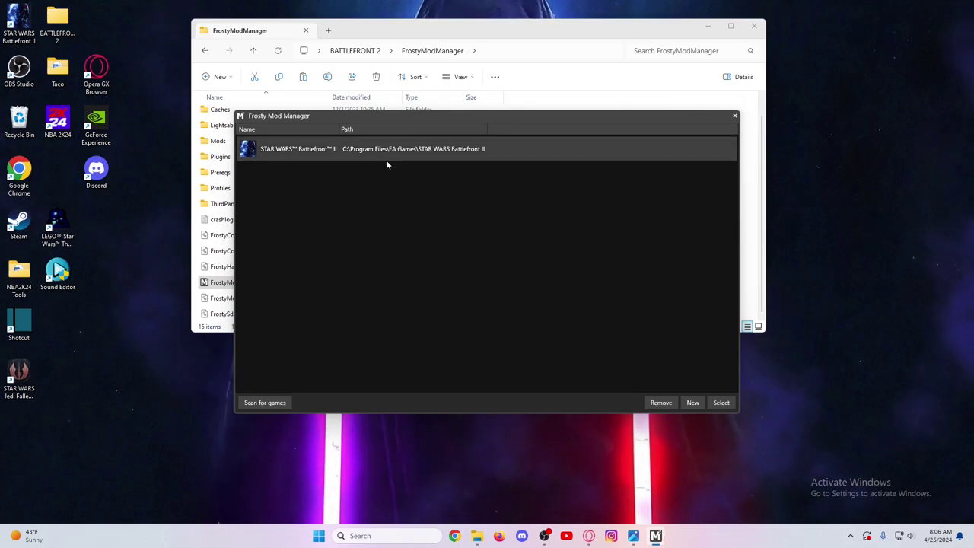
{"action": "double_click", "coordinate": [385, 156]}
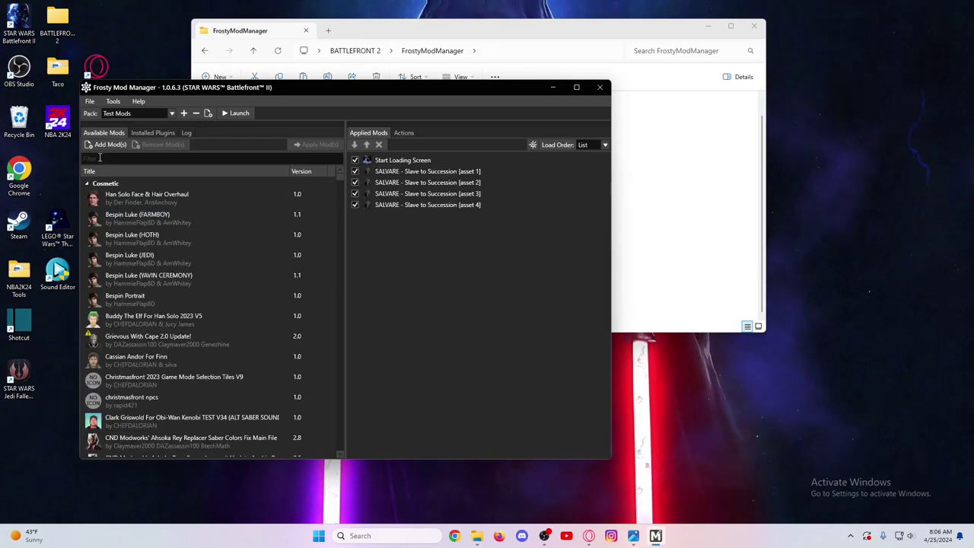
Import freddyfazbeartext.fbmod from the MODS folder, filter for 'freddy fazbear' and apply it.
{"action": "left_click", "coordinate": [108, 145]}
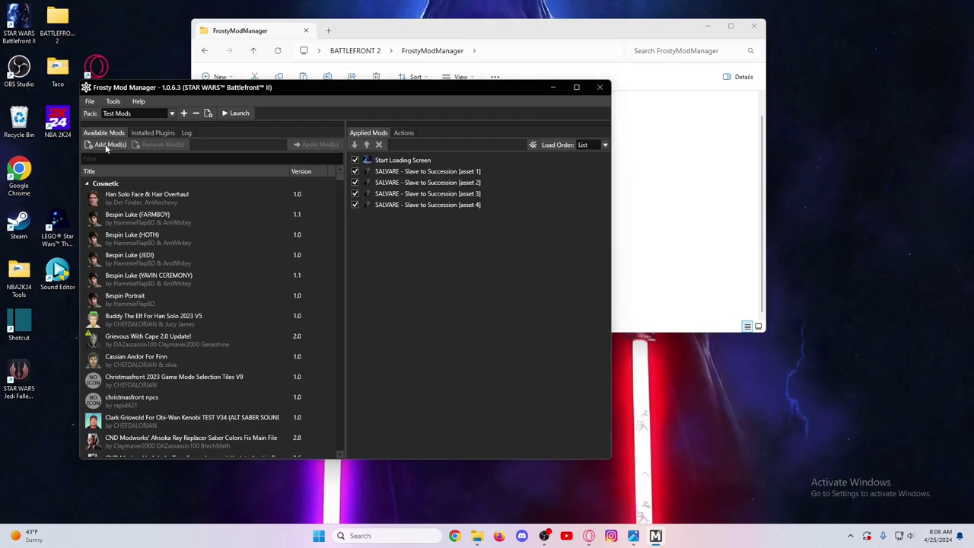
{"action": "scroll", "coordinate": [128, 255], "scroll_direction": "down", "scroll_amount": 1}
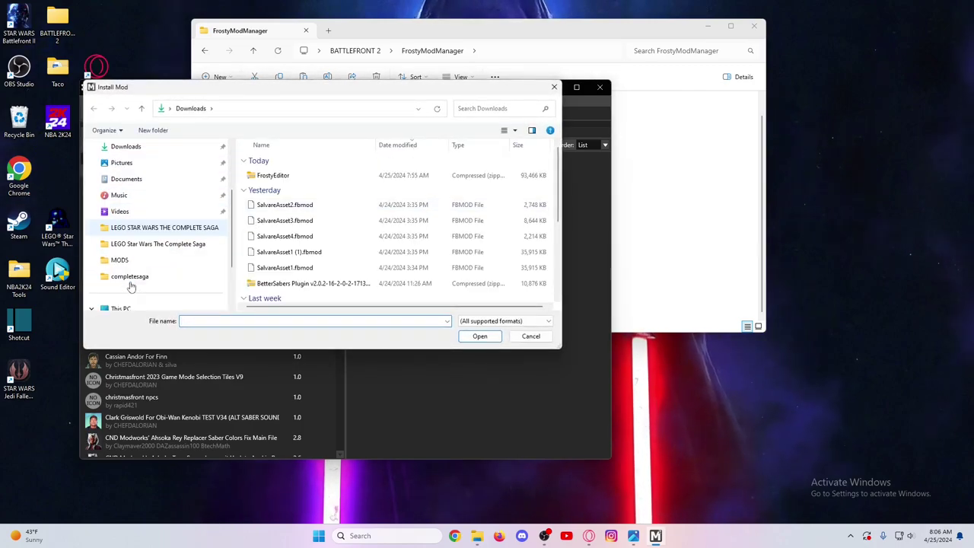
{"action": "left_click", "coordinate": [122, 260]}
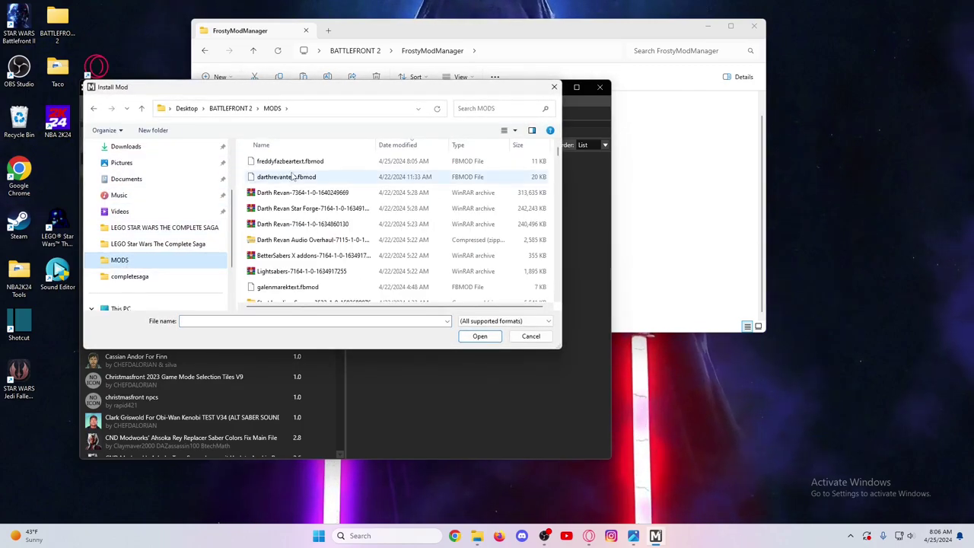
{"action": "double_click", "coordinate": [288, 174]}
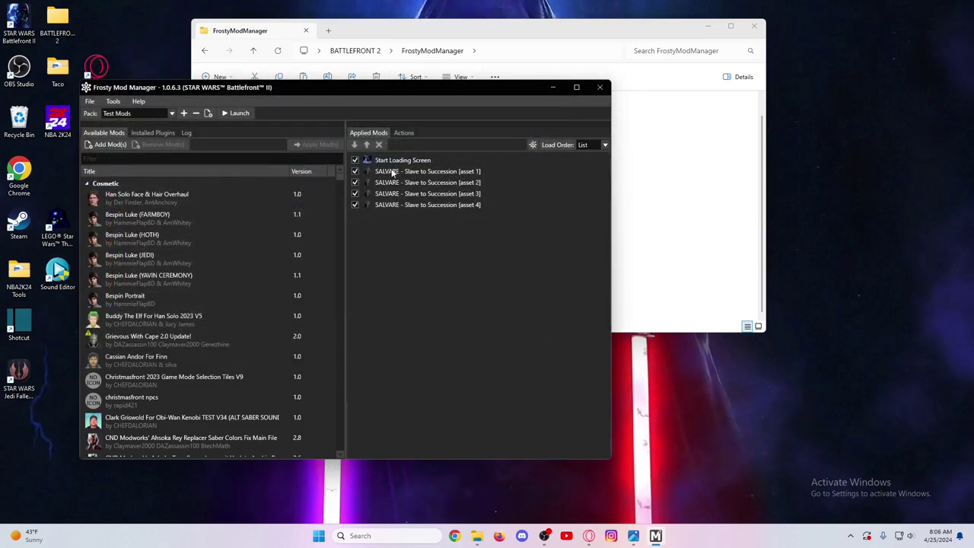
{"action": "left_click", "coordinate": [117, 158]}
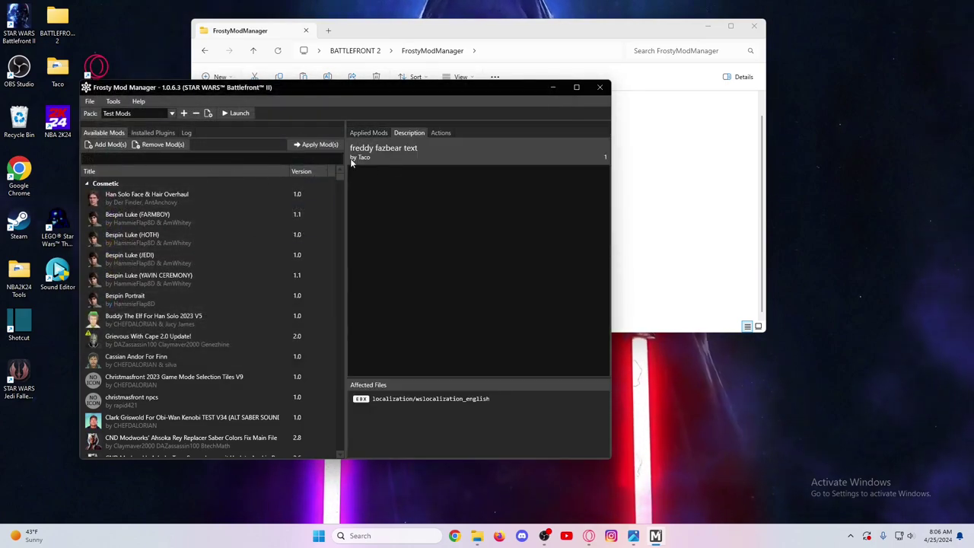
{"action": "type", "text": "freddy fazb"}
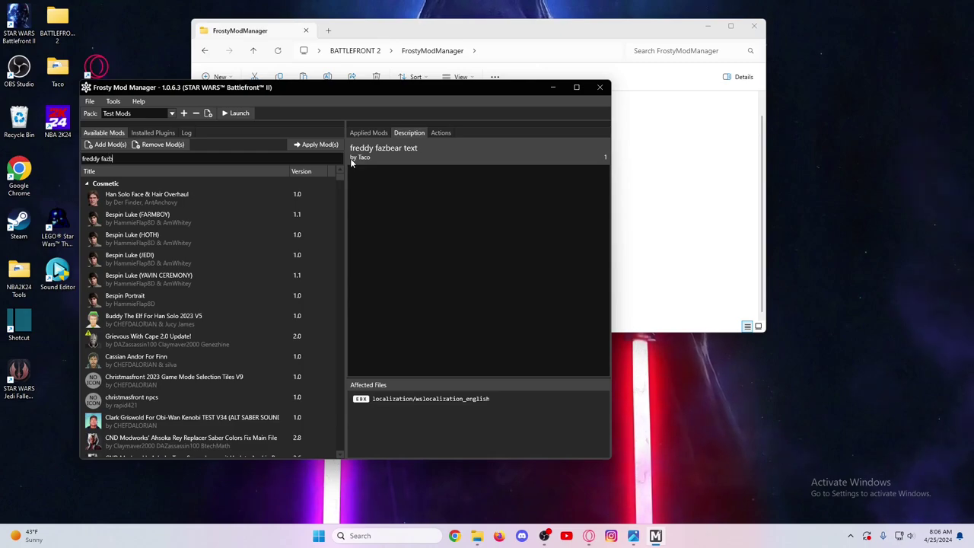
{"action": "type", "text": "ear"}
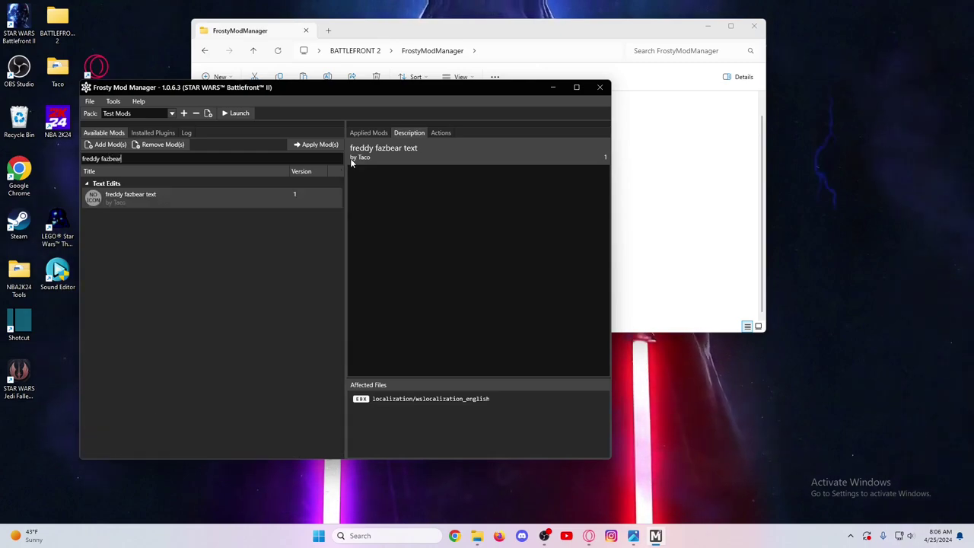
{"action": "double_click", "coordinate": [179, 193]}
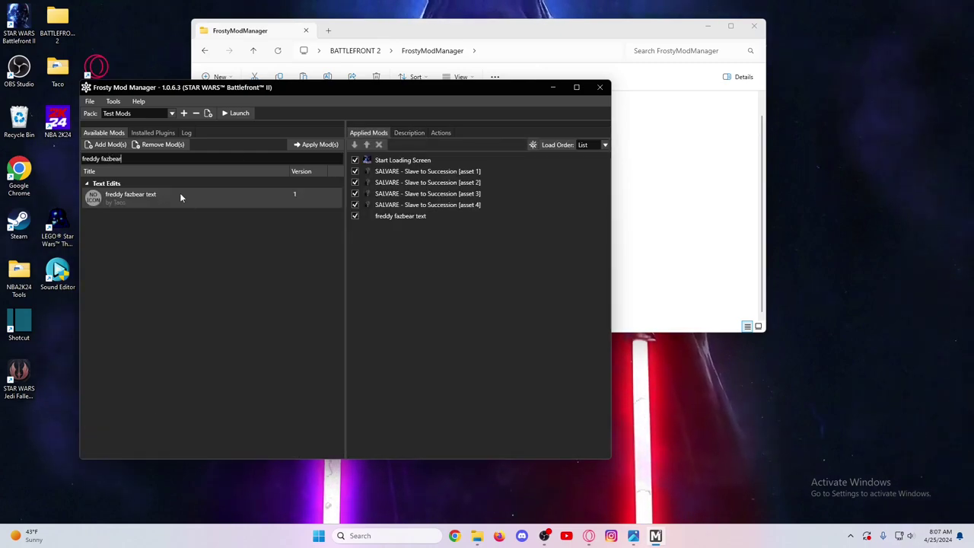
Remove all four SALVARE mods from the Test Mods applied list.
{"action": "left_click", "coordinate": [406, 171]}
{"action": "left_click", "coordinate": [406, 181], "text": "shift"}
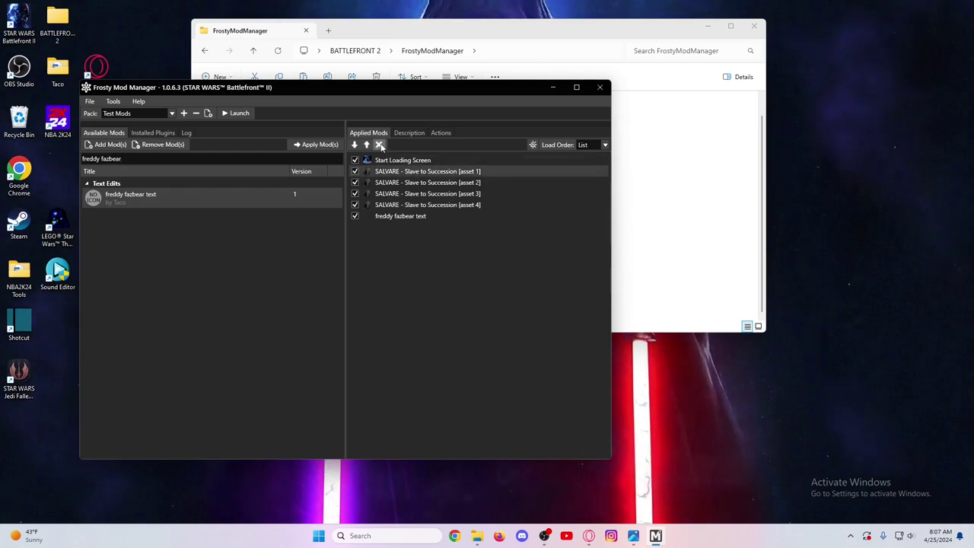
{"action": "left_click", "coordinate": [378, 144]}
{"action": "left_click", "coordinate": [379, 144]}
{"action": "left_click", "coordinate": [379, 145]}
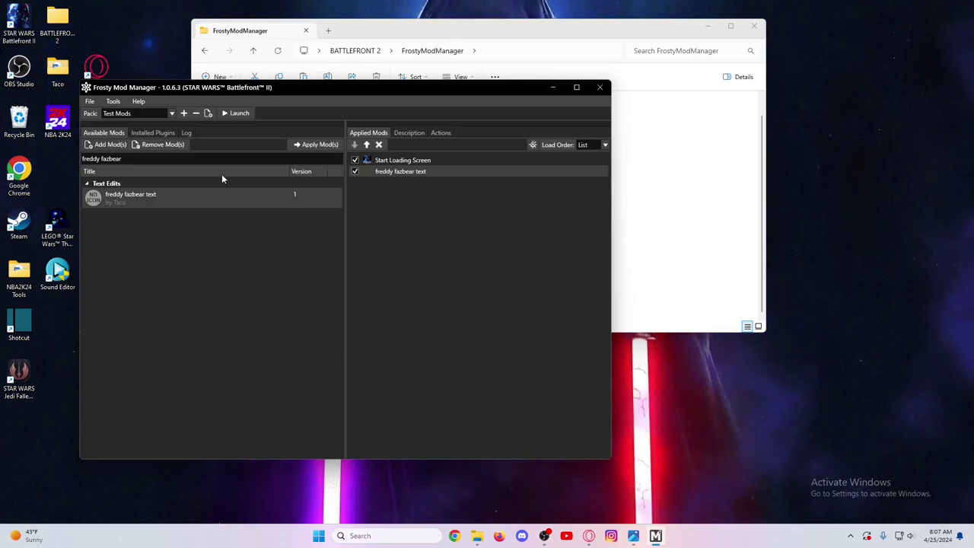
Launch Battlefront II with the applied mods and dismiss the DatapathFixPlugin error.
{"action": "left_click", "coordinate": [238, 113]}
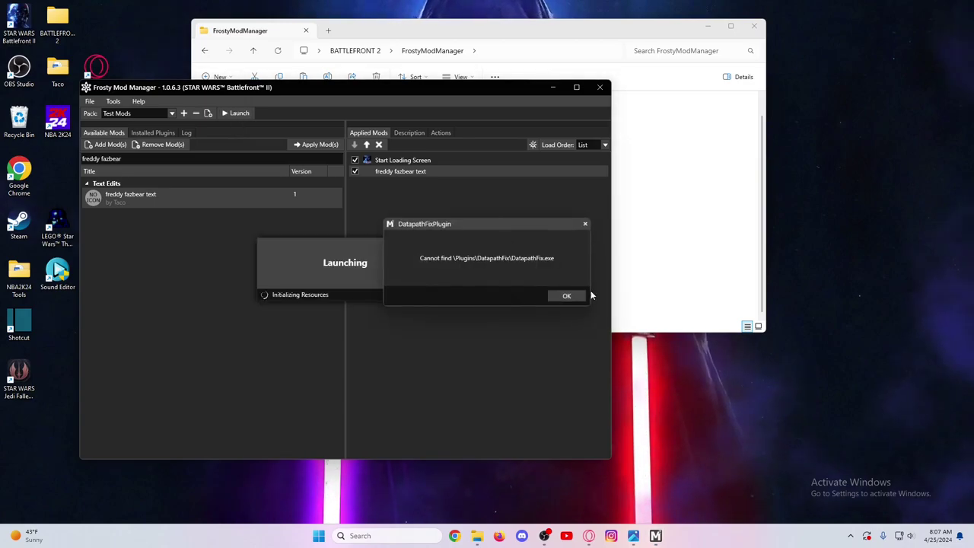
{"action": "left_click", "coordinate": [580, 296]}
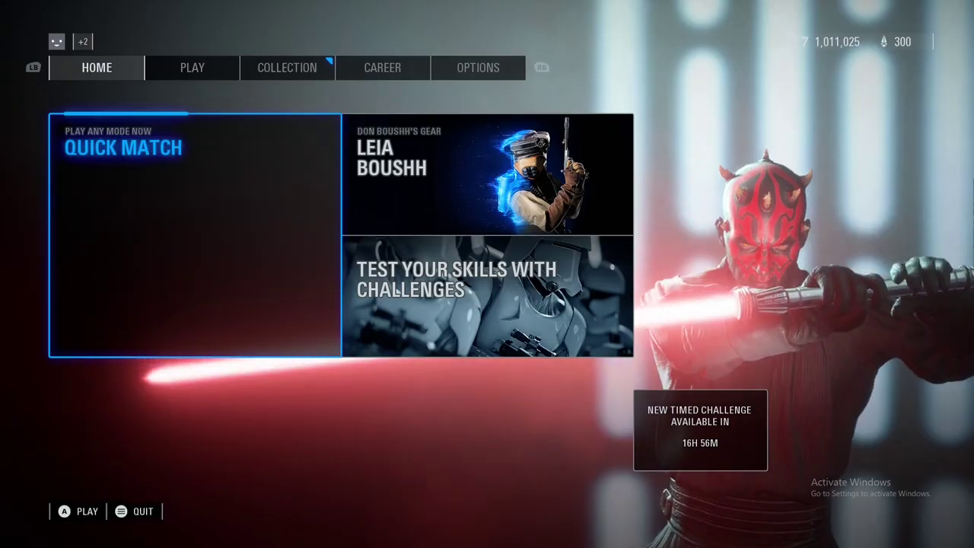
Move to Darth Maul's tile in the Collection hero grid and view his details, now named FREDDY FAZBEAR.
{"action": "key", "text": "e"}
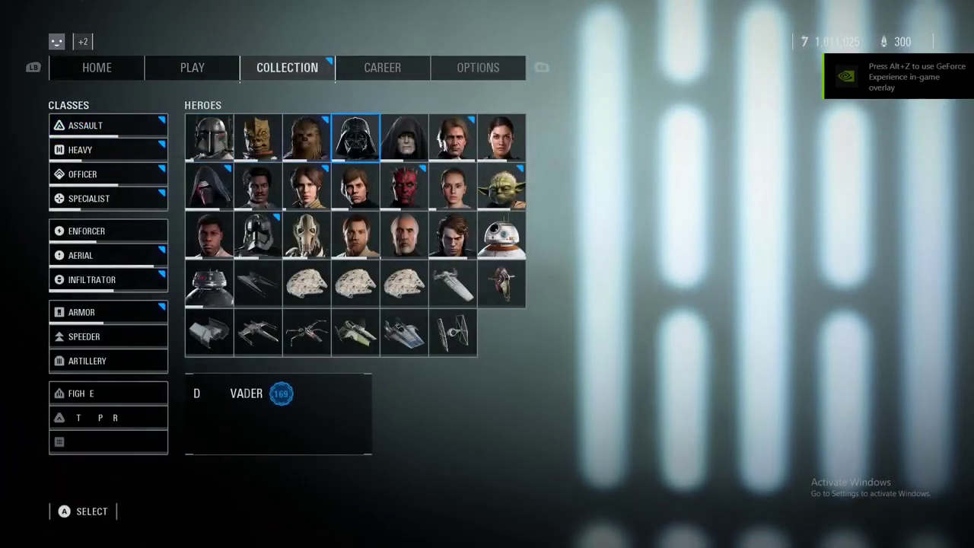
{"action": "key", "text": "Right"}
{"action": "key", "text": "Down"}
{"action": "key", "text": "Return"}
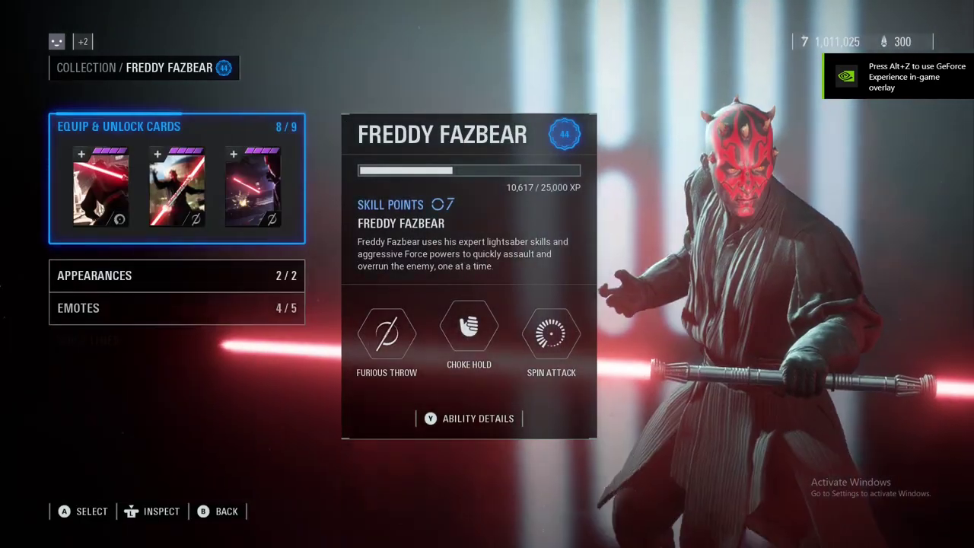
{"action": "key", "text": "Escape"}
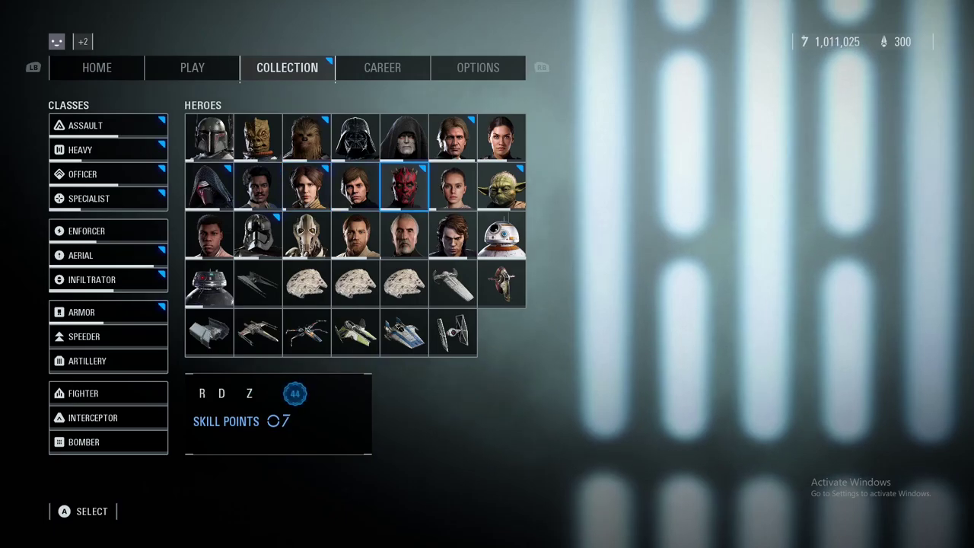
{"action": "left_click", "coordinate": [356, 186]}
{"action": "left_click", "coordinate": [307, 186]}
{"action": "left_click", "coordinate": [404, 185]}
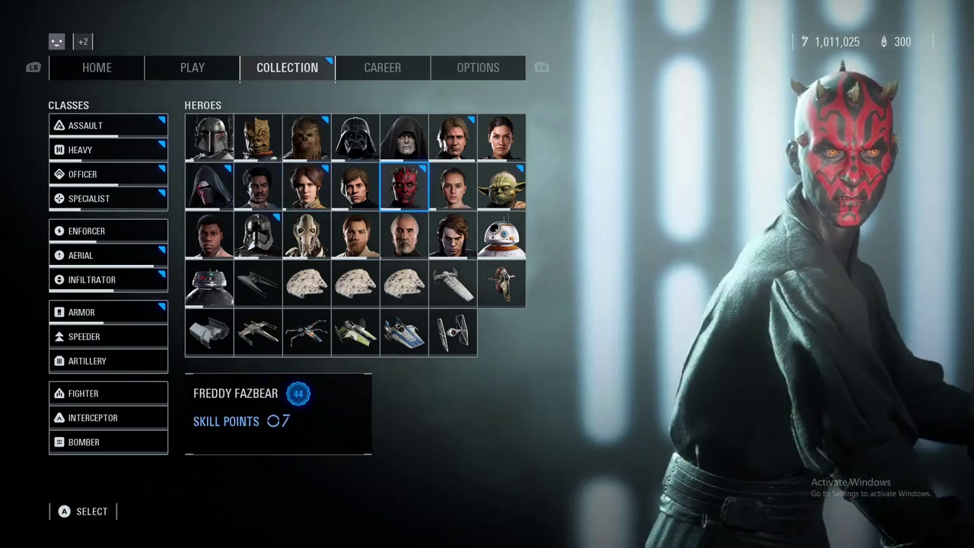